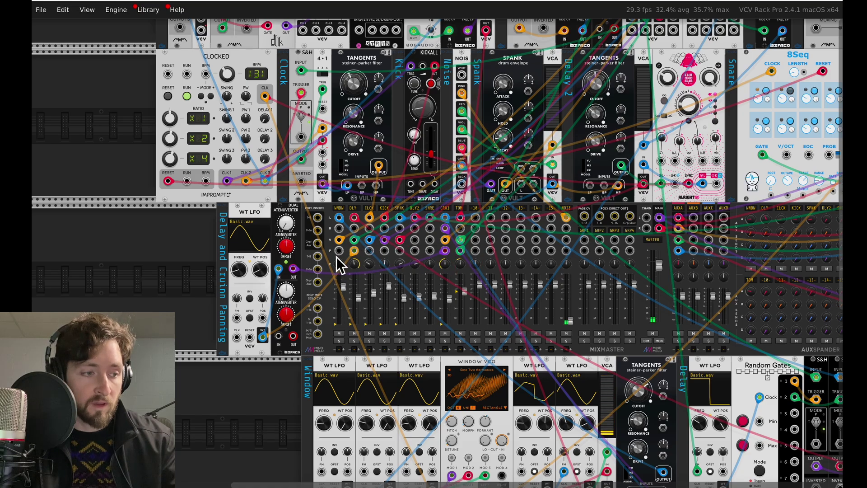
Step: Survey the patch from the clock and drum row through the MixMaster mixer to the Window and Cruinn rows
scroll(374, 203, right, 2)
scroll(375, 202, down, 1)
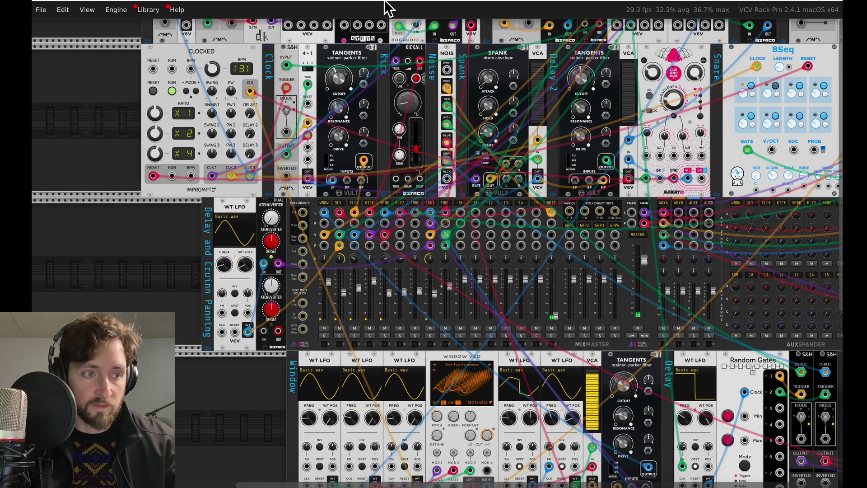
scroll(670, 110, down, 3)
scroll(669, 110, right, 1)
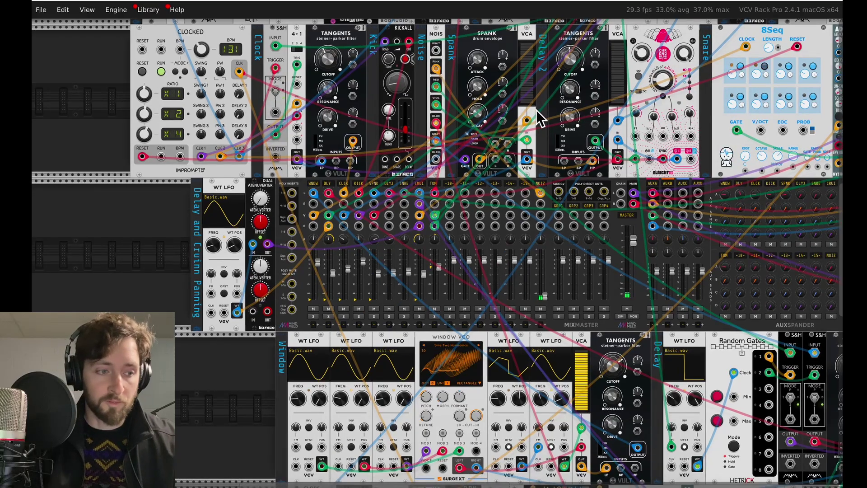
scroll(422, 249, down, 5)
scroll(422, 249, left, 1)
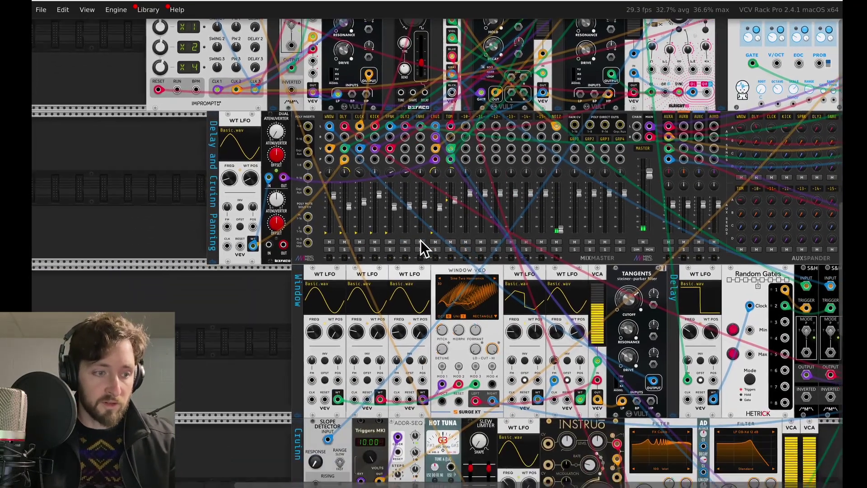
scroll(420, 240, down, 6)
scroll(421, 240, right, 2)
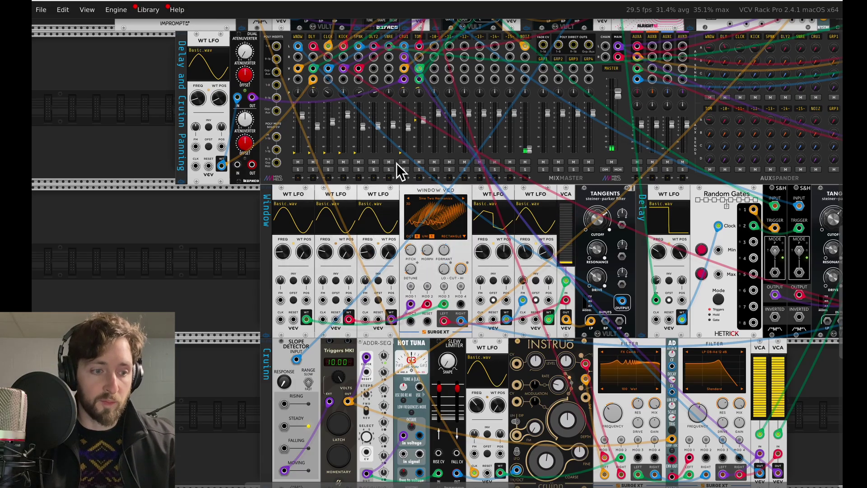
scroll(369, 192, up, 1)
scroll(370, 192, right, 1)
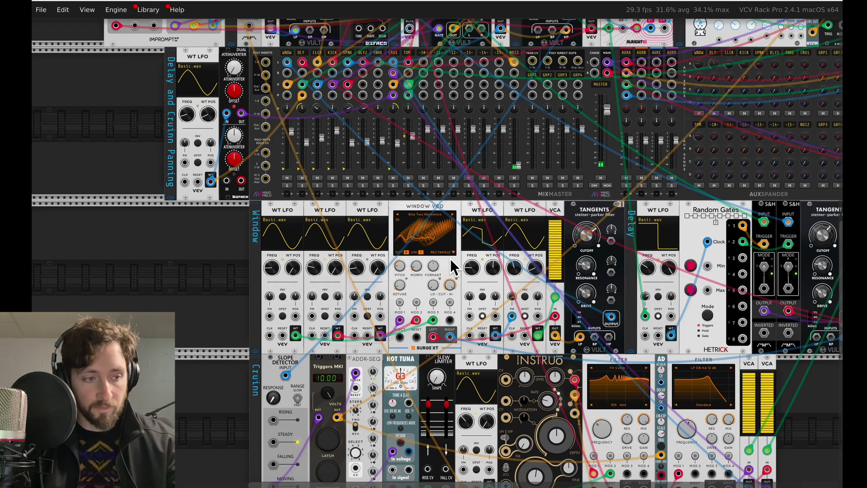
Step: Examine the Window voice, checking the frequencies of the first WT LFOs and how they modulate the Window VCO
mouse_move(310, 269)
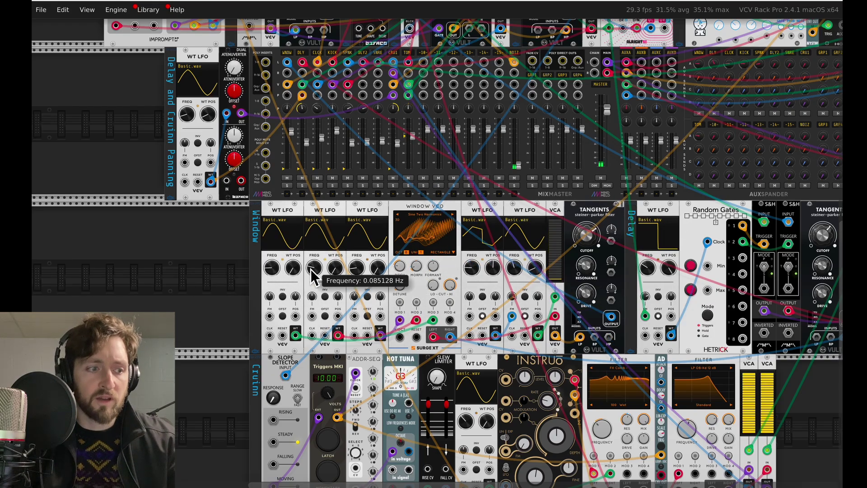
scroll(311, 269, down, 1)
scroll(311, 269, right, 1)
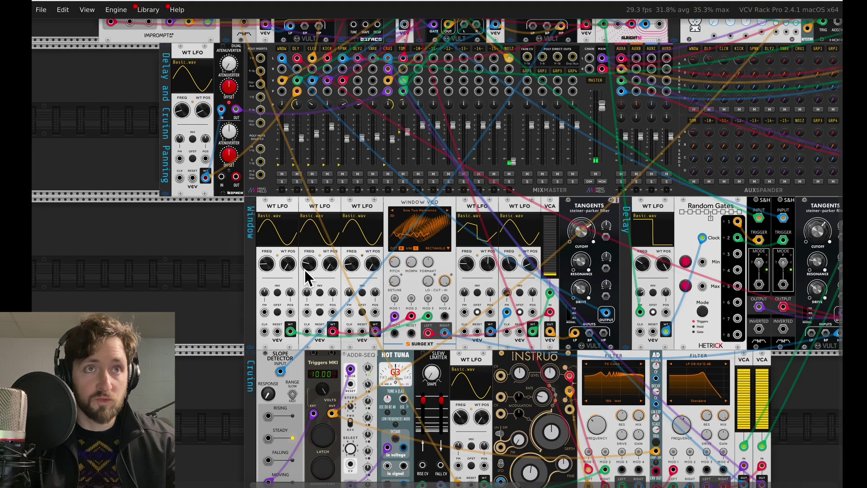
mouse_move(273, 269)
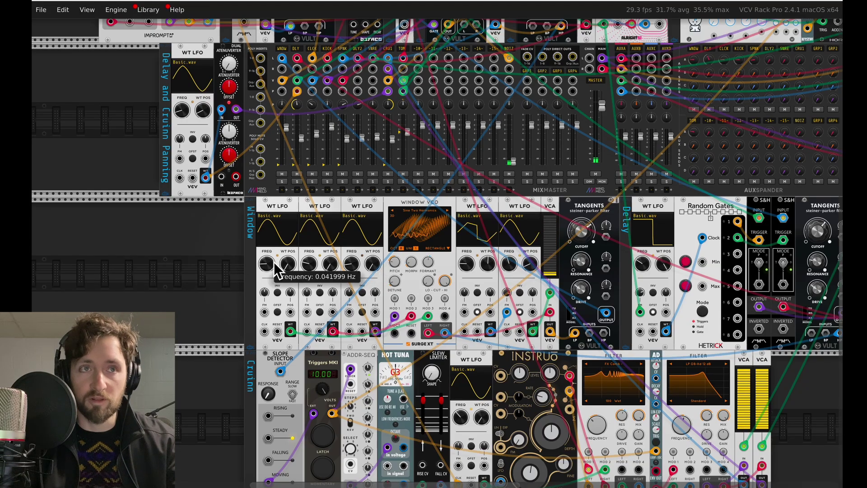
mouse_move(332, 194)
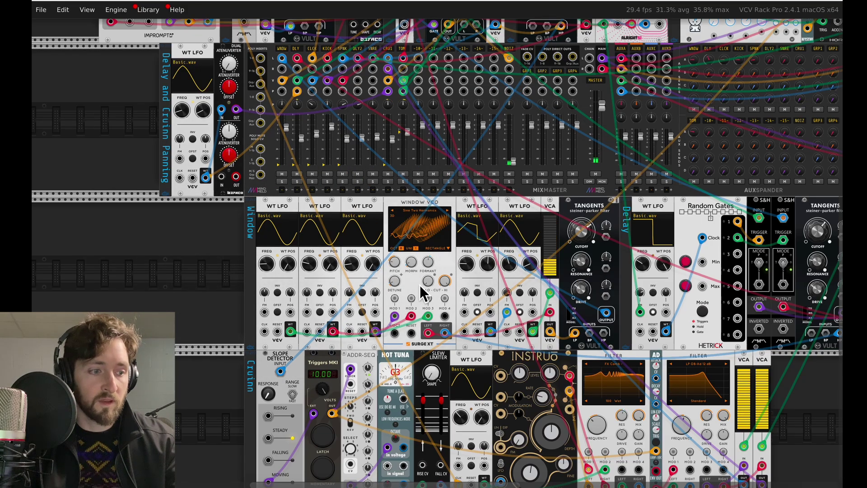
scroll(444, 206, down, 2)
scroll(445, 206, right, 1)
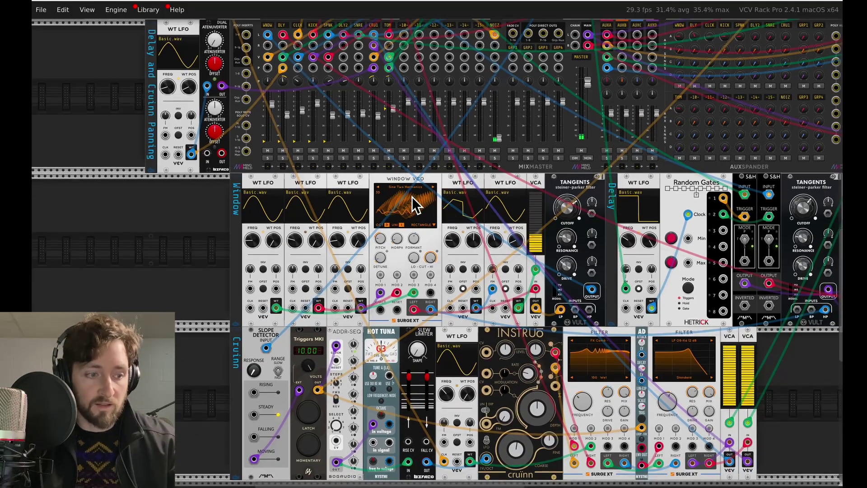
scroll(373, 175, up, 2)
scroll(373, 176, left, 2)
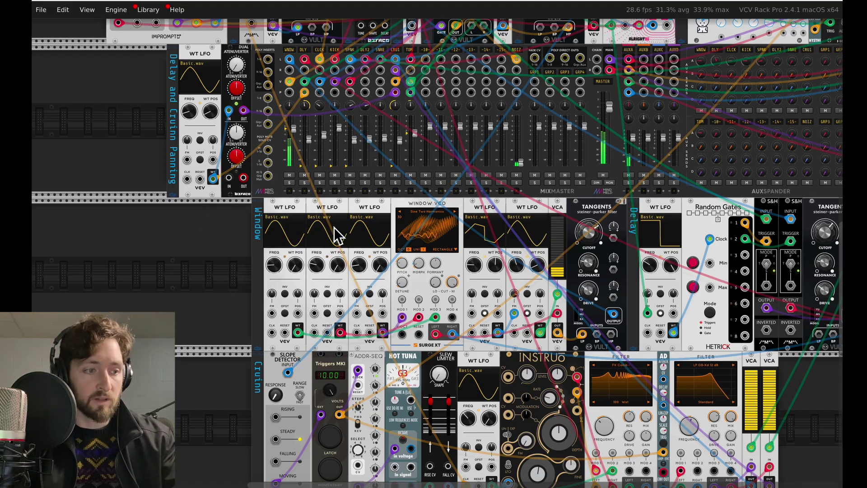
scroll(451, 356, down, 1)
scroll(451, 356, right, 1)
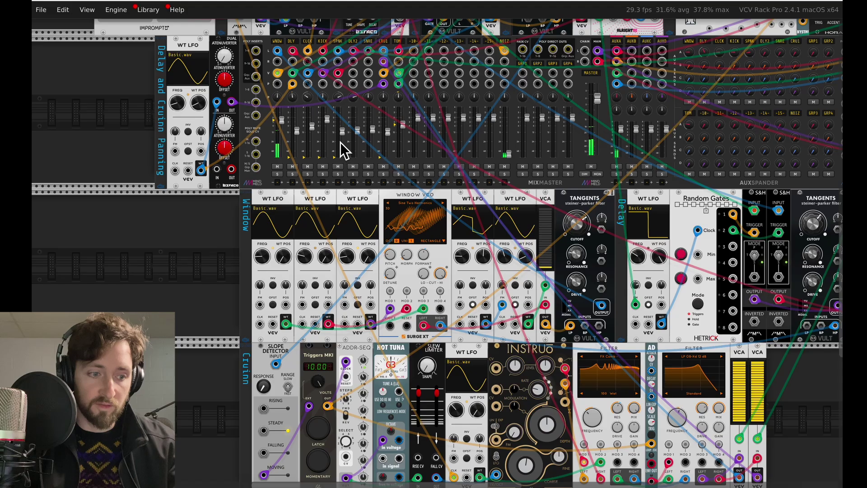
Step: Inspect the Window voice's mixer channel and its signal path through the second LFO pair, VCA and Tangents filter
scroll(497, 100, down, 2)
scroll(496, 100, right, 3)
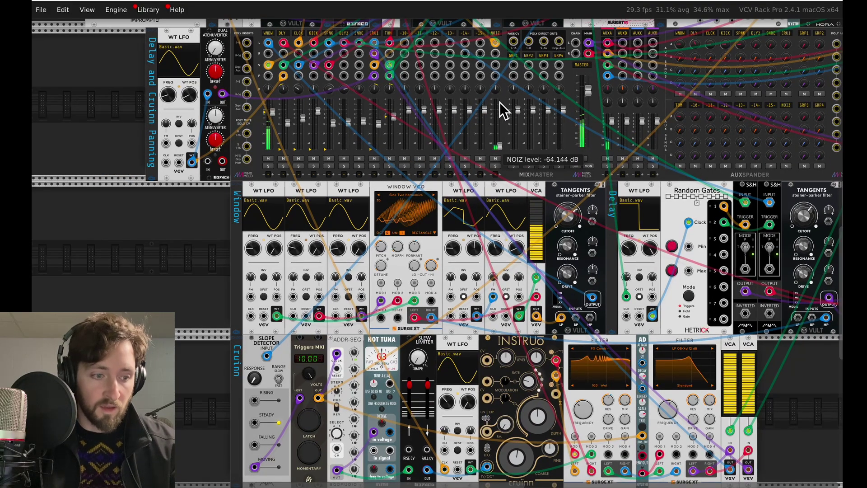
scroll(499, 106, down, 1)
scroll(499, 105, right, 1)
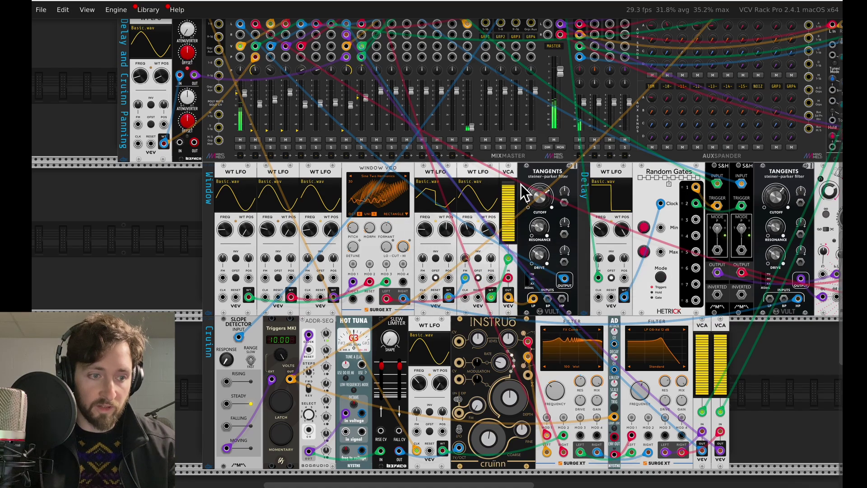
scroll(517, 332, up, 2)
scroll(517, 333, right, 2)
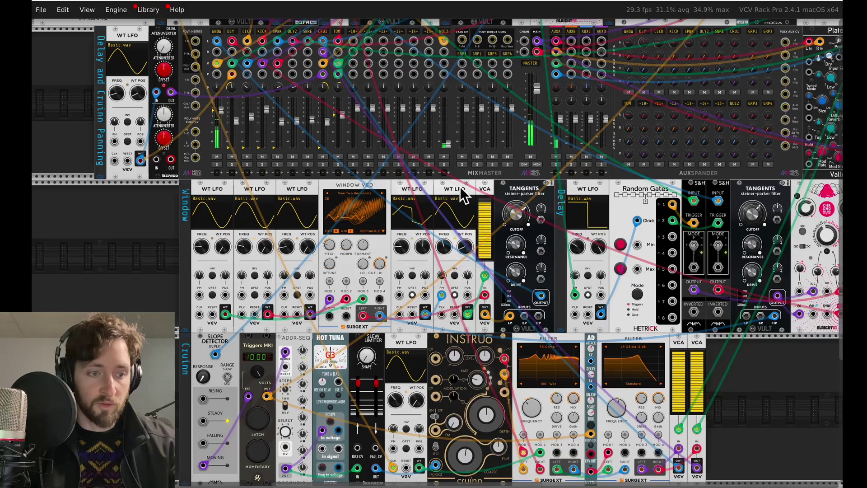
scroll(572, 310, up, 1)
scroll(573, 310, left, 1)
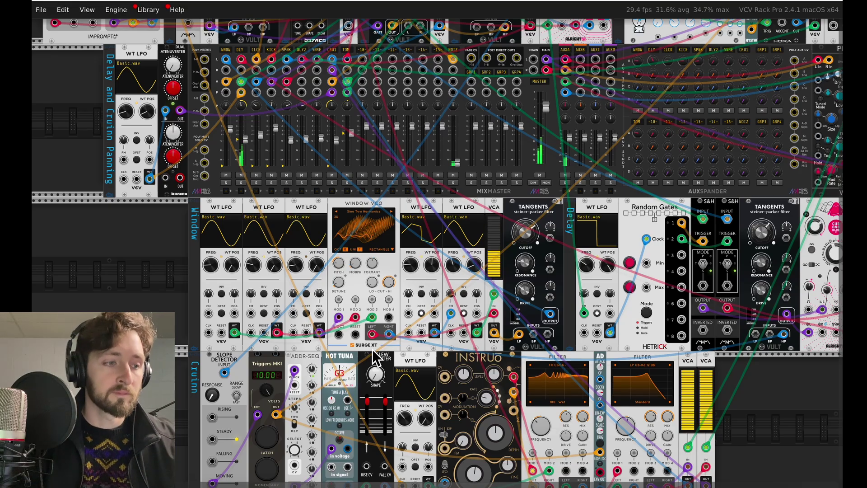
Step: Look over the Delay section from its WT LFO and Random Gates to the sample-and-holds, Tangents filter and delay module
scroll(377, 198, down, 2)
scroll(377, 198, right, 5)
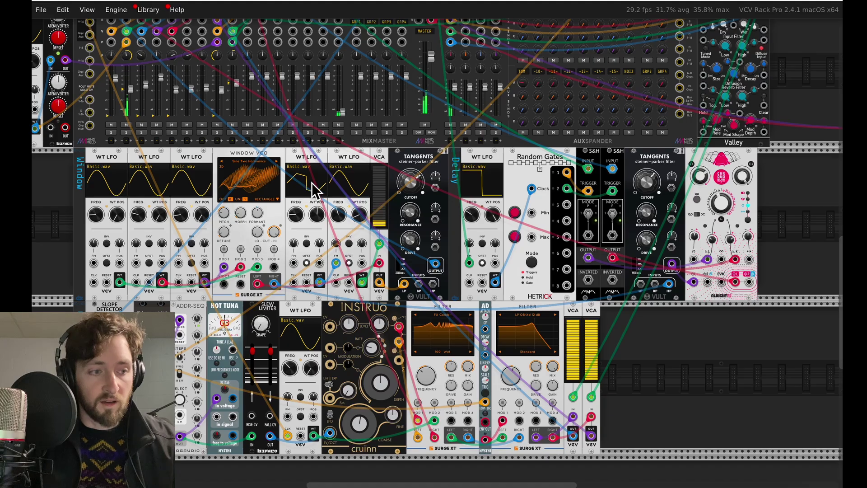
scroll(261, 278, up, 1)
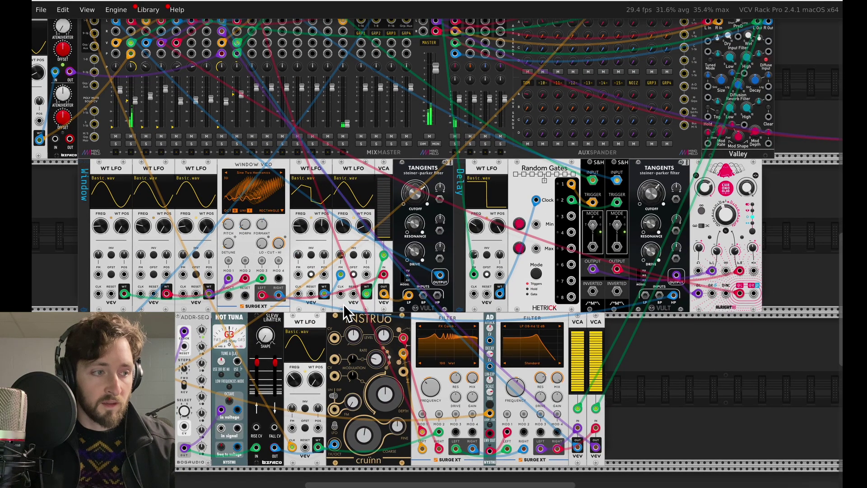
scroll(342, 280, right, 1)
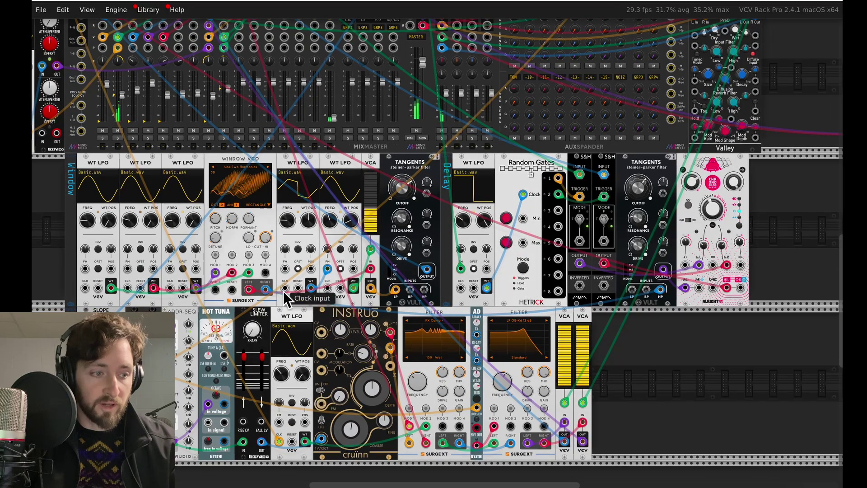
scroll(267, 291, right, 1)
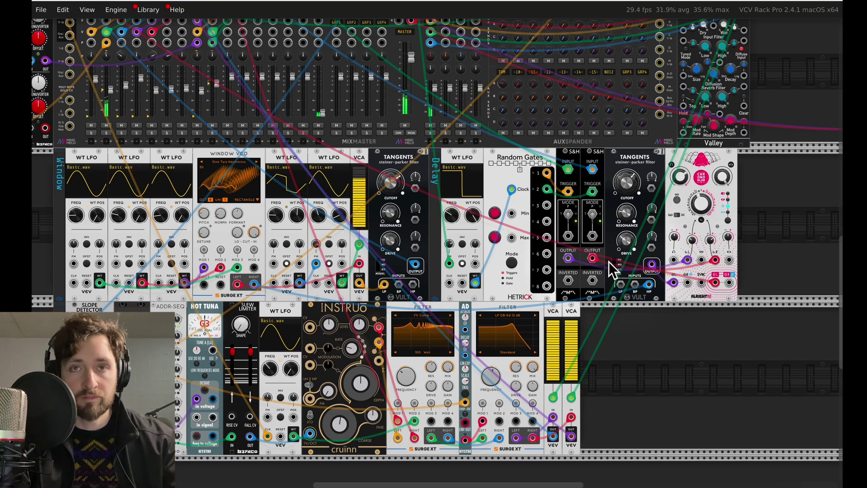
mouse_move(712, 211)
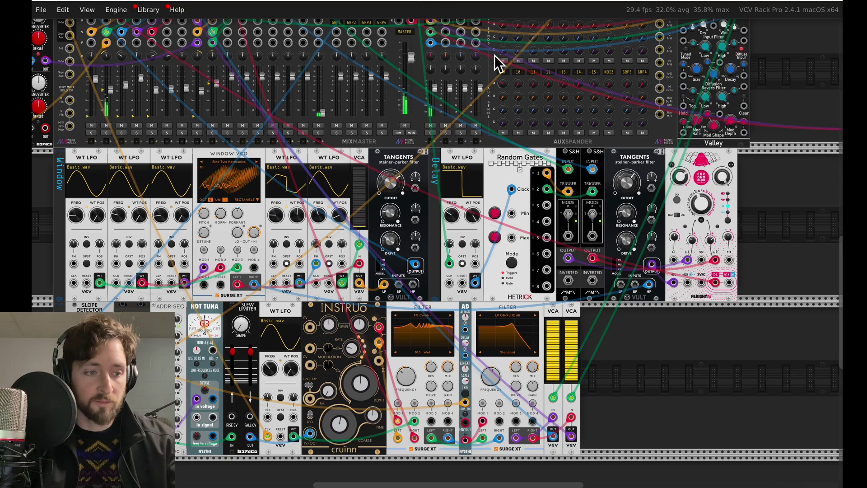
scroll(619, 152, right, 3)
scroll(620, 151, down, 2)
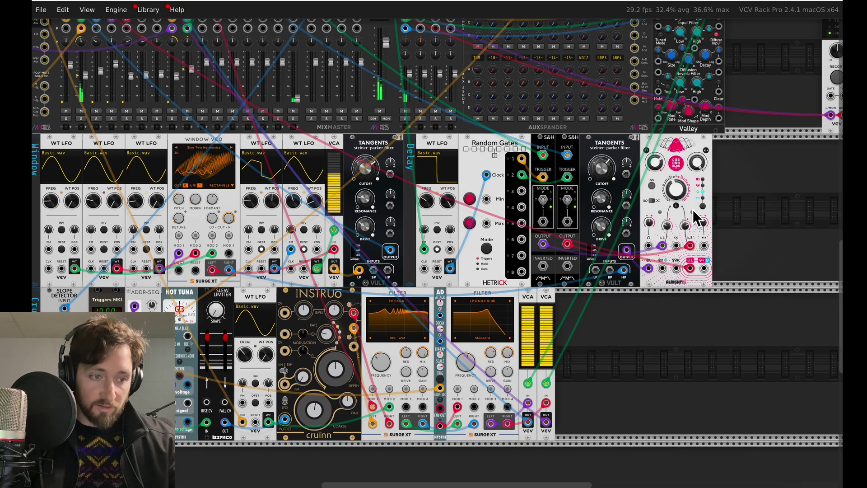
Step: Trace the Delay section's modulation: the LFO output clocking Random Gates, the sample-and-hold noise input, and the LFO's frequency modulation input
mouse_move(678, 183)
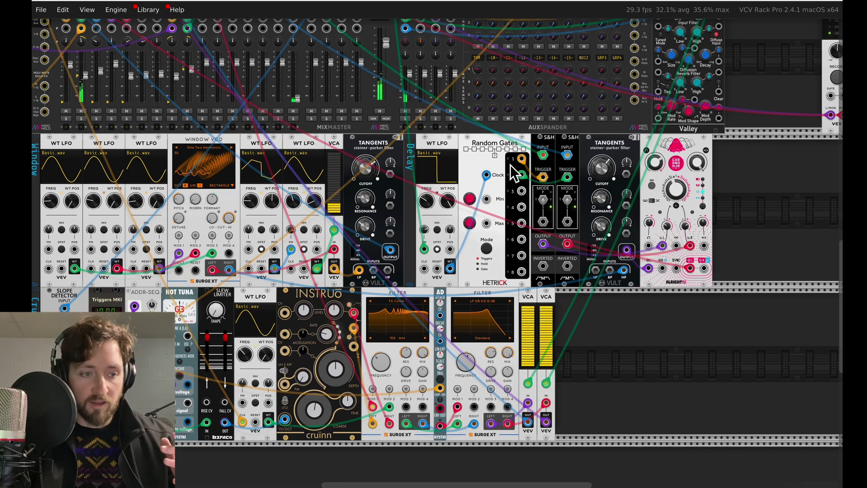
mouse_move(492, 174)
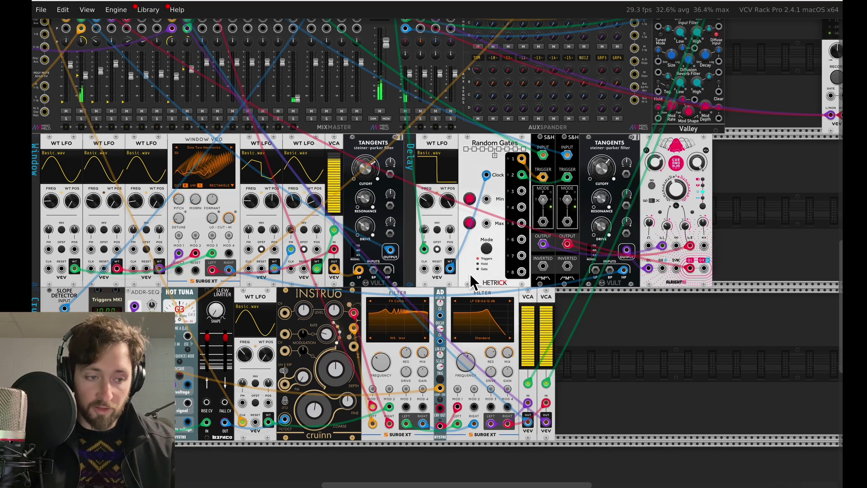
mouse_move(450, 267)
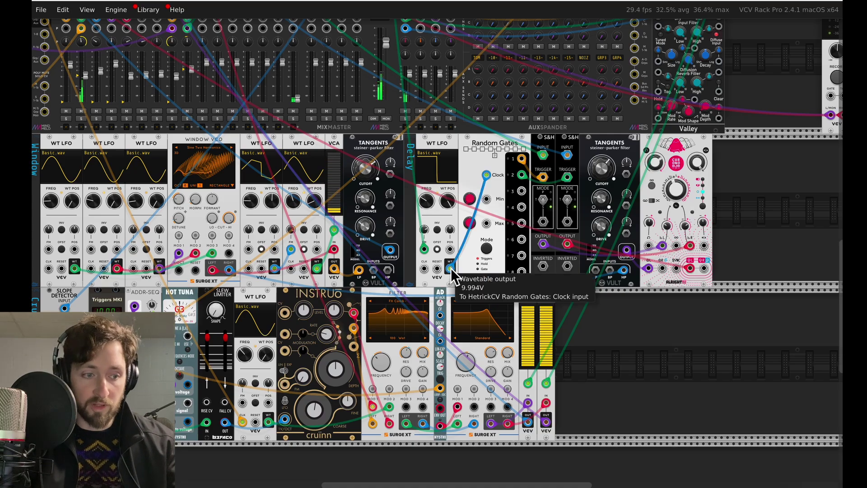
mouse_move(428, 205)
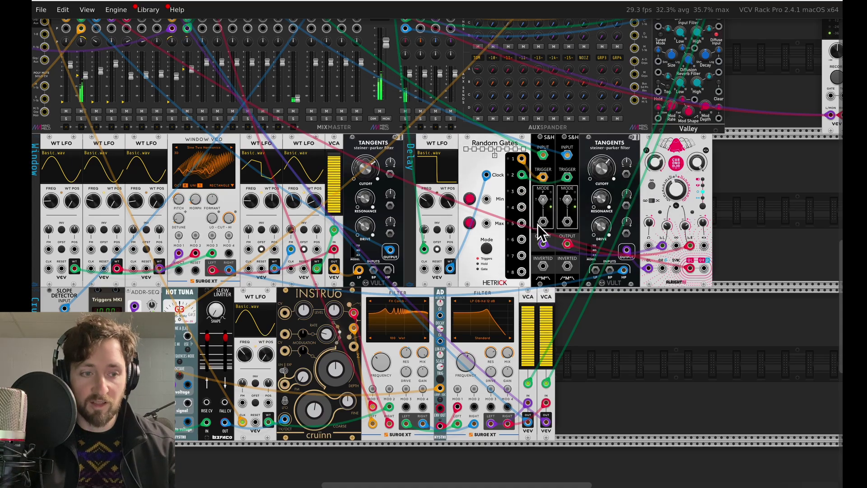
scroll(551, 192, right, 2)
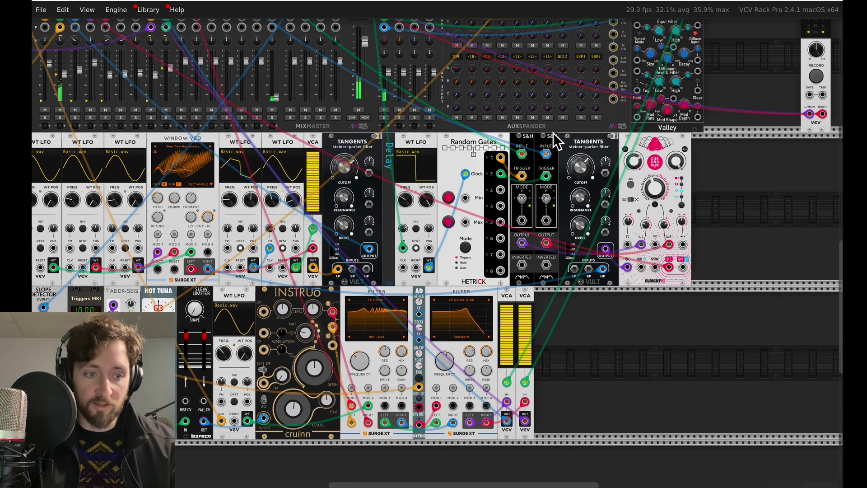
scroll(541, 190, right, 2)
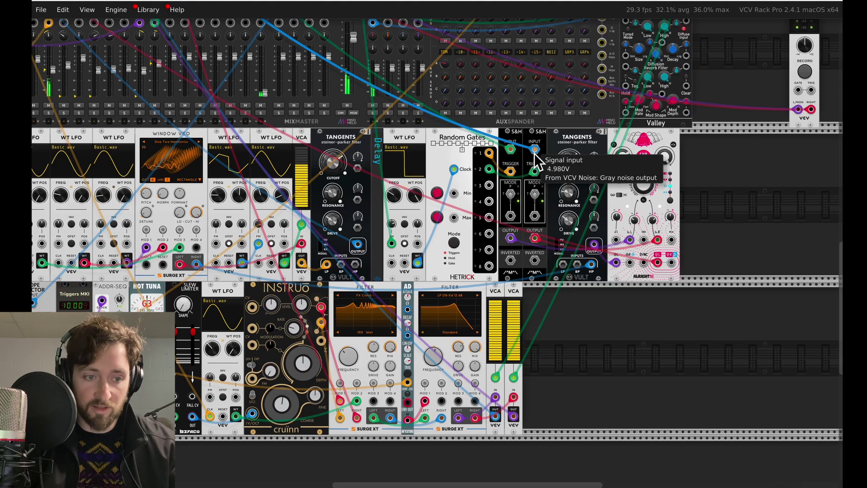
scroll(587, 235, right, 2)
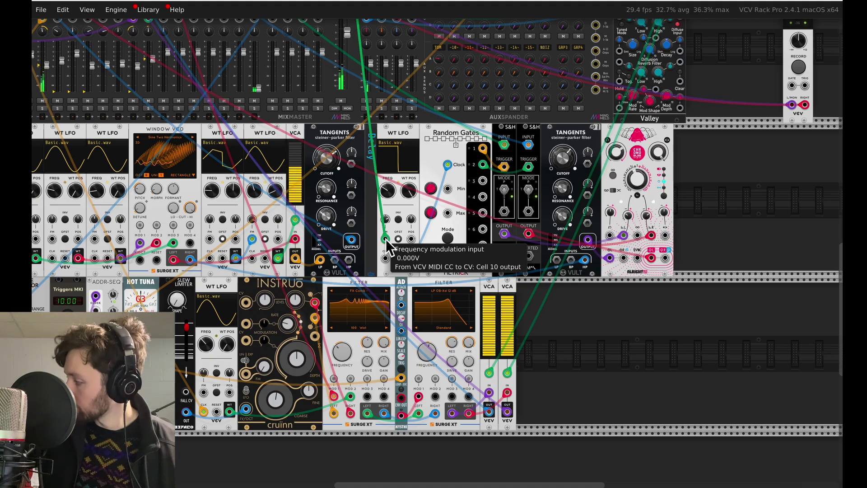
Step: Return to the MixMaster channels and examine the Clock section with its Clocked, S&H and Tangents modules
scroll(385, 239, left, 6)
scroll(385, 239, up, 2)
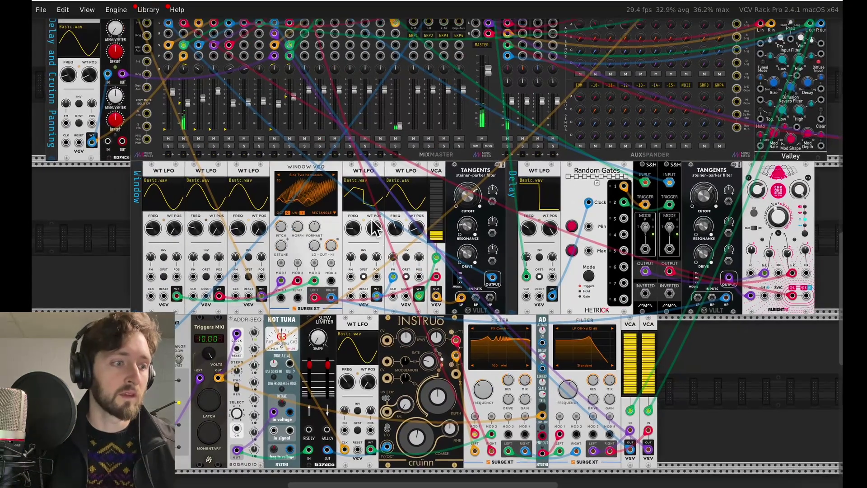
scroll(373, 228, up, 3)
scroll(374, 228, left, 1)
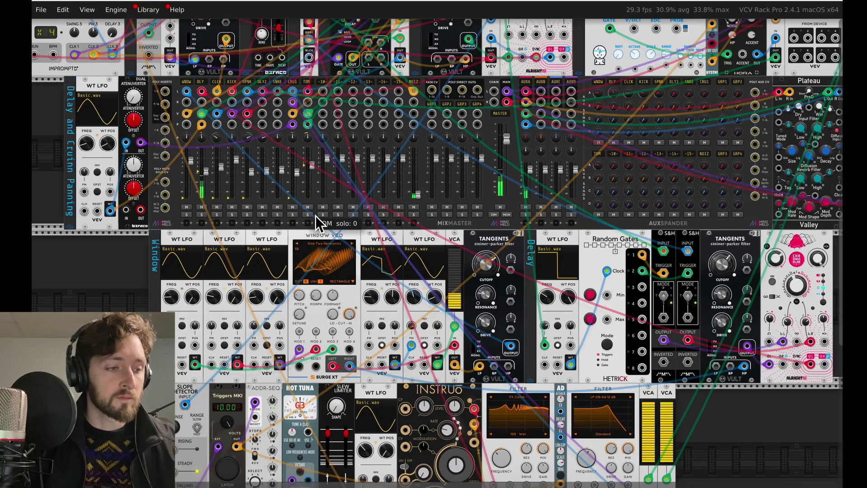
scroll(310, 169, left, 4)
scroll(309, 169, up, 2)
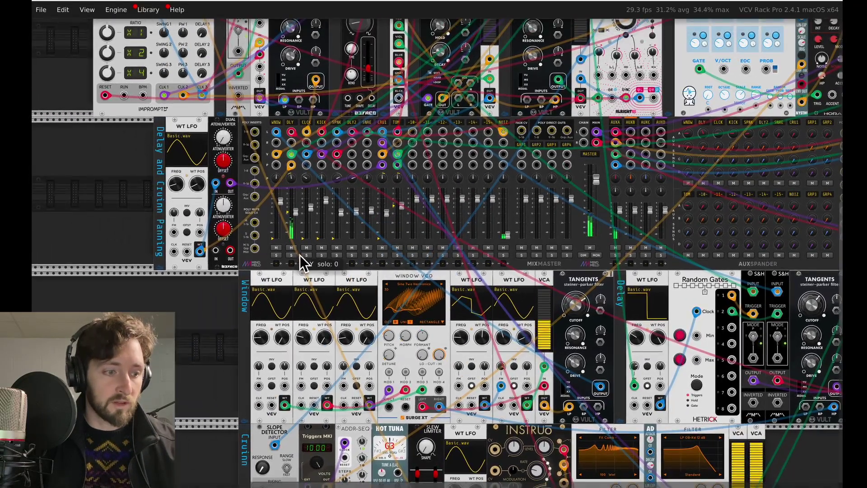
mouse_move(432, 232)
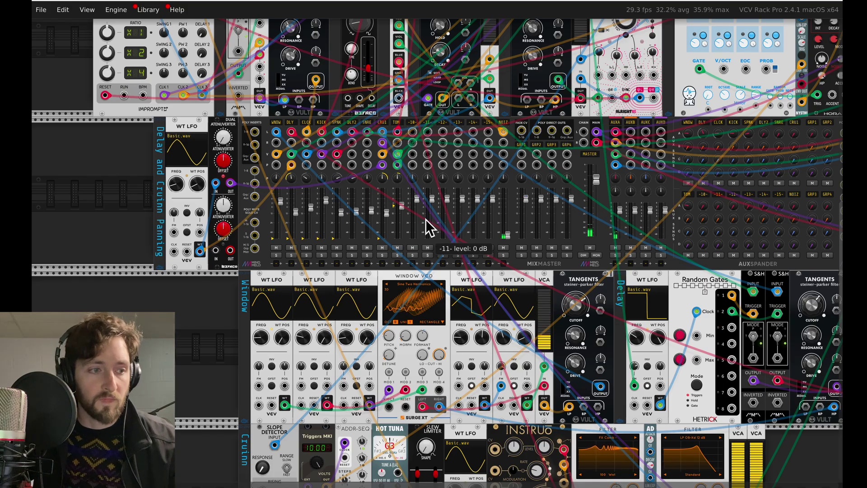
scroll(426, 220, up, 6)
scroll(426, 219, left, 2)
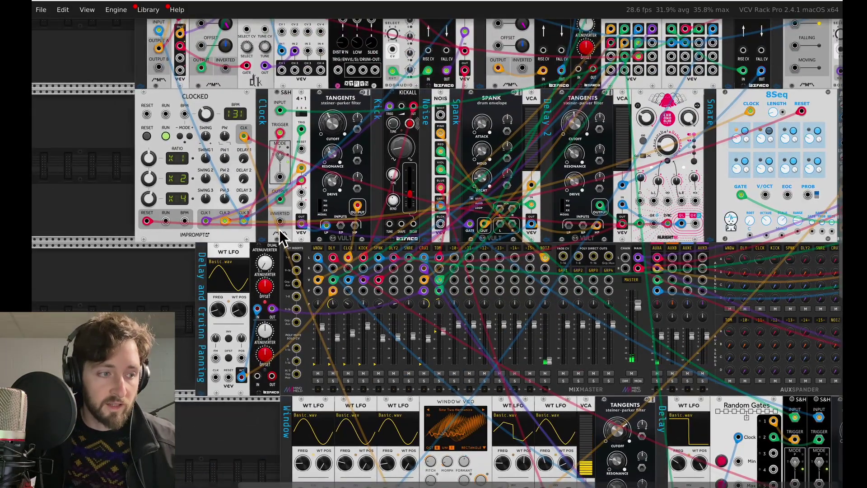
scroll(280, 233, up, 1)
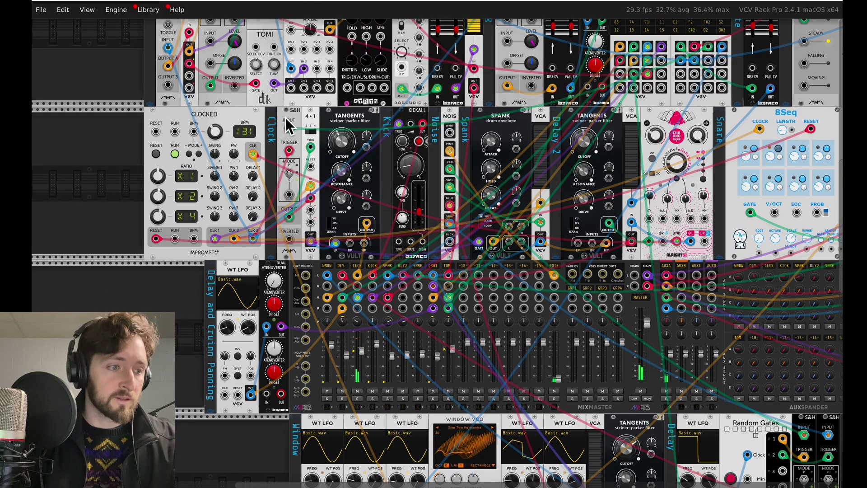
Step: Inspect the Clock section's Tangents filter together with the neighbouring Clocked and S&H modules
mouse_move(341, 156)
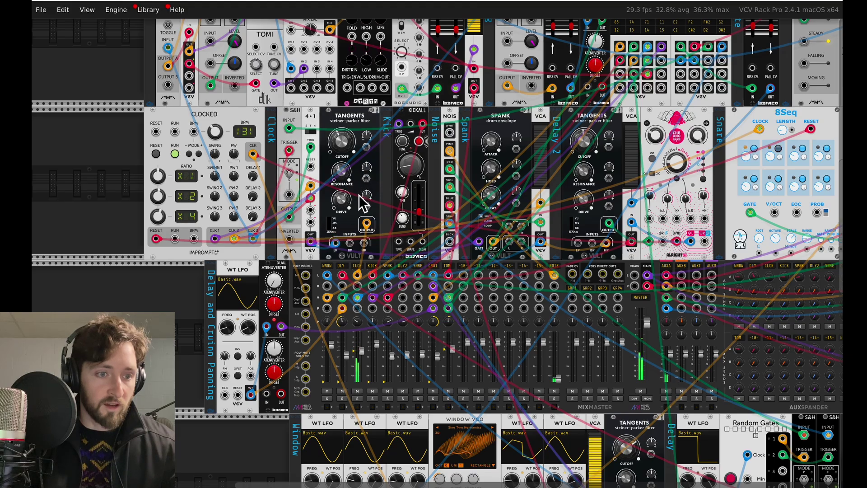
scroll(361, 201, up, 1)
scroll(352, 203, right, 1)
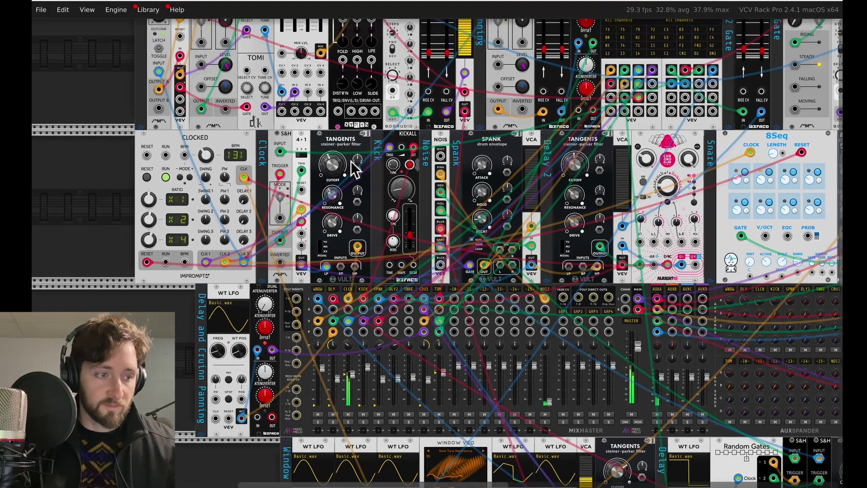
right_click(323, 208)
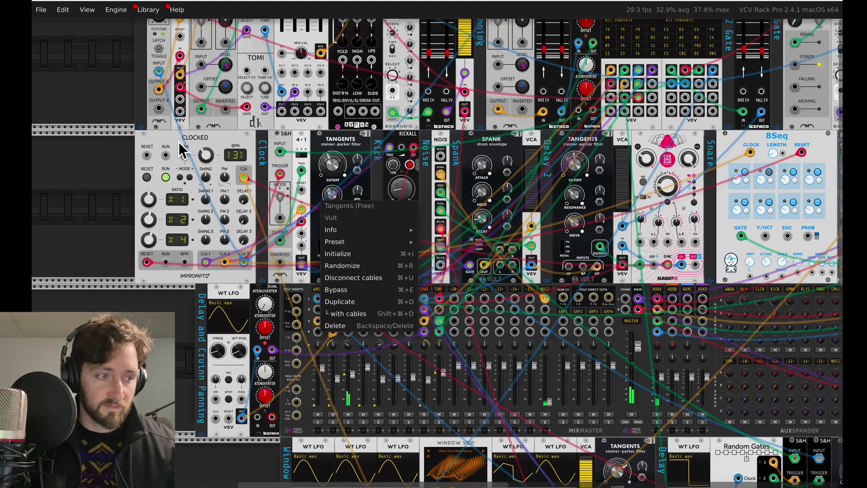
key(Escape)
scroll(285, 160, up, 4)
scroll(286, 161, right, 3)
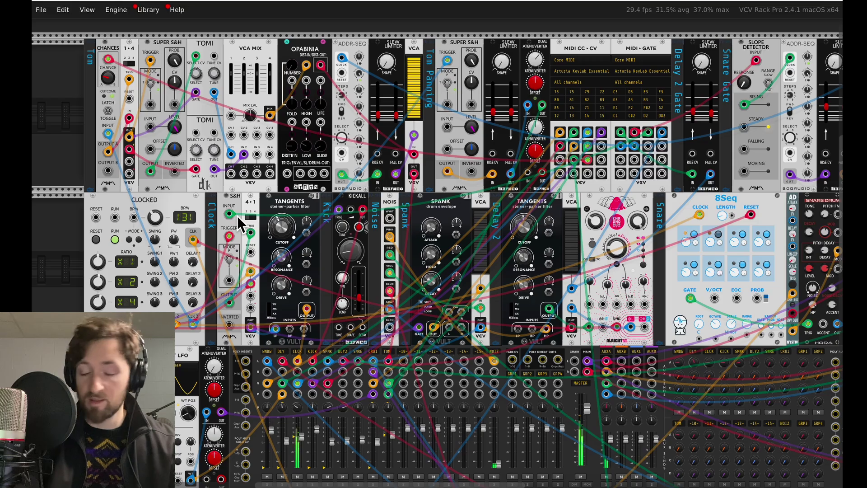
Step: Trace the Clock section's path from the Clocked outputs through the sample-and-hold trigger to the 4-to-1 sequential switch output
scroll(240, 224, down, 3)
scroll(239, 224, left, 2)
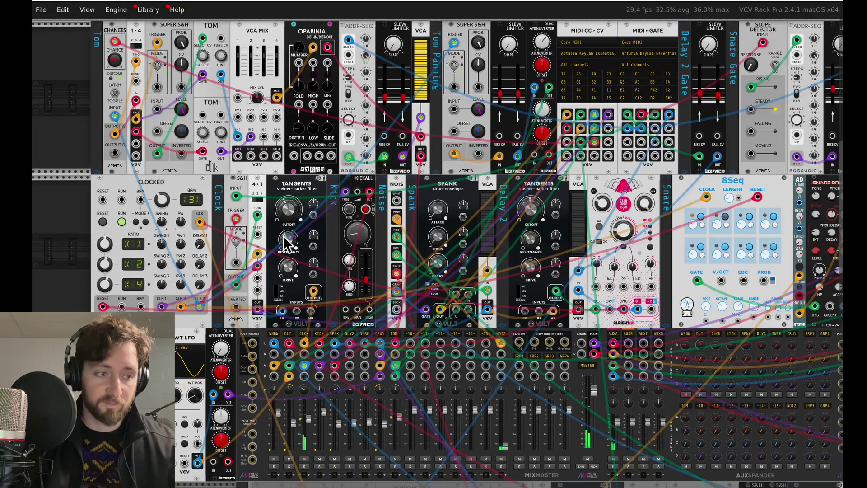
scroll(325, 162, down, 2)
scroll(326, 163, left, 2)
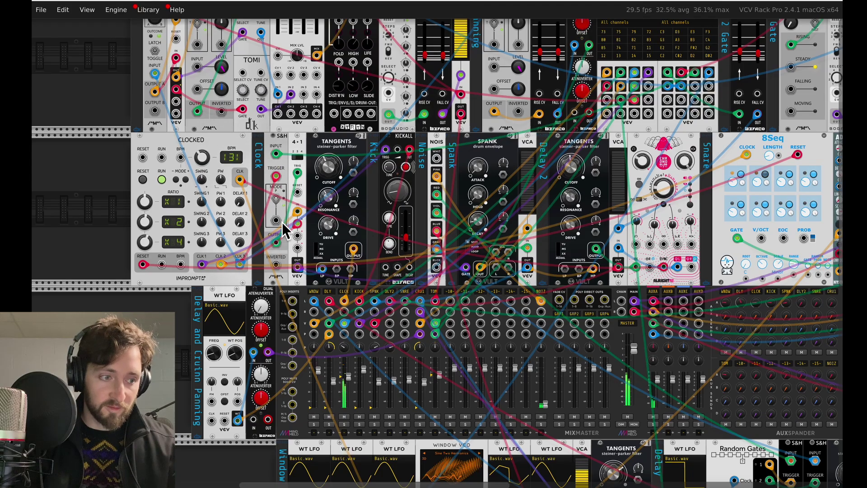
drag(239, 264, 280, 176)
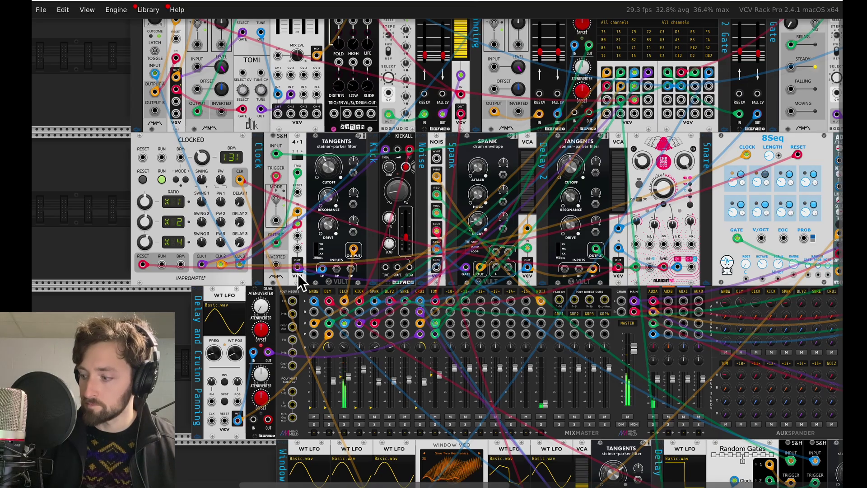
Step: Examine the mixer's KICK channel and the Kick section's Kickall module
scroll(297, 274, down, 4)
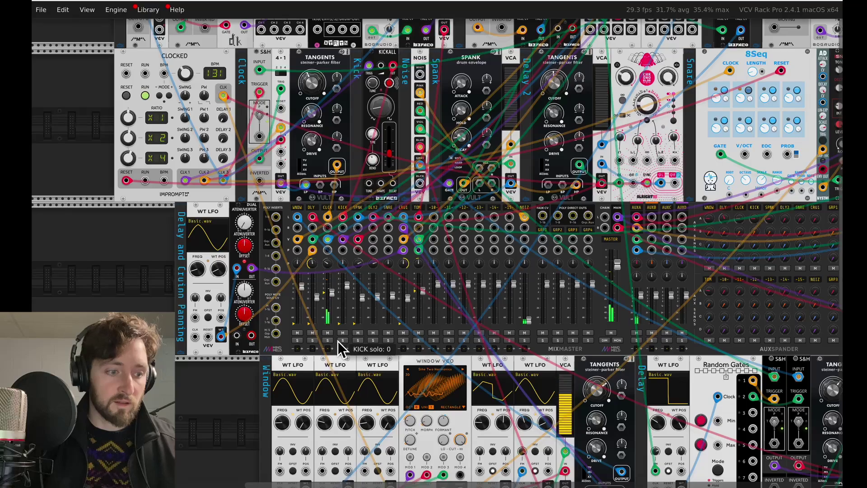
mouse_move(351, 325)
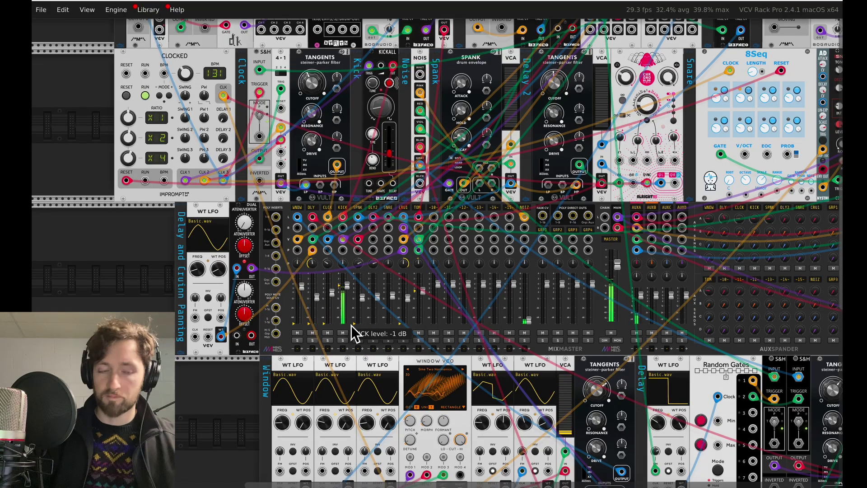
drag(352, 326, 334, 325)
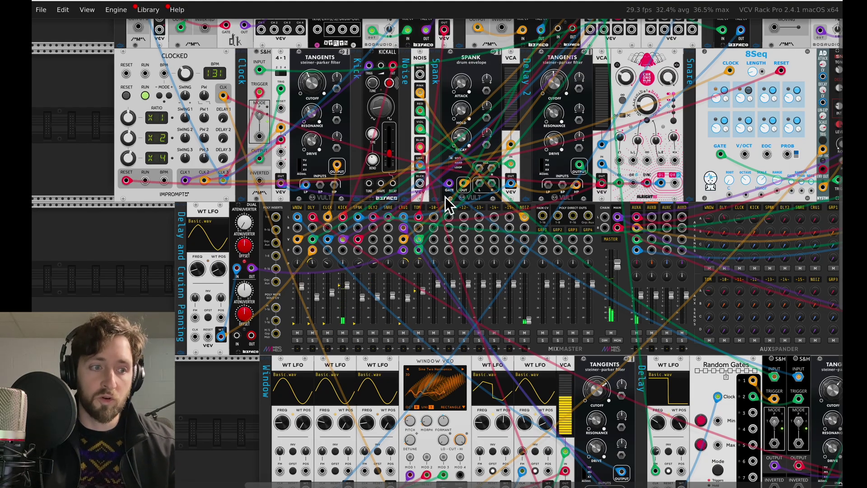
scroll(445, 196, up, 2)
scroll(445, 197, left, 1)
mouse_move(399, 155)
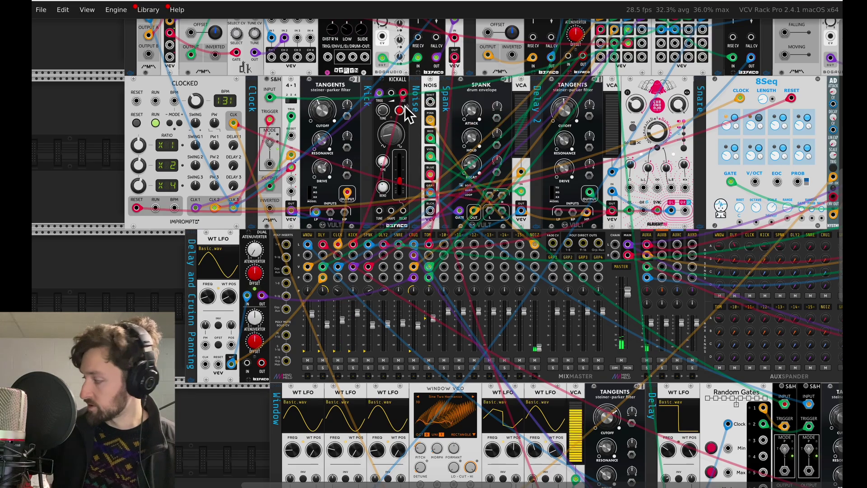
Step: Trace the Spank section from the drum envelope's gate input to the VCA's channel output
scroll(405, 166, right, 1)
scroll(406, 167, right, 1)
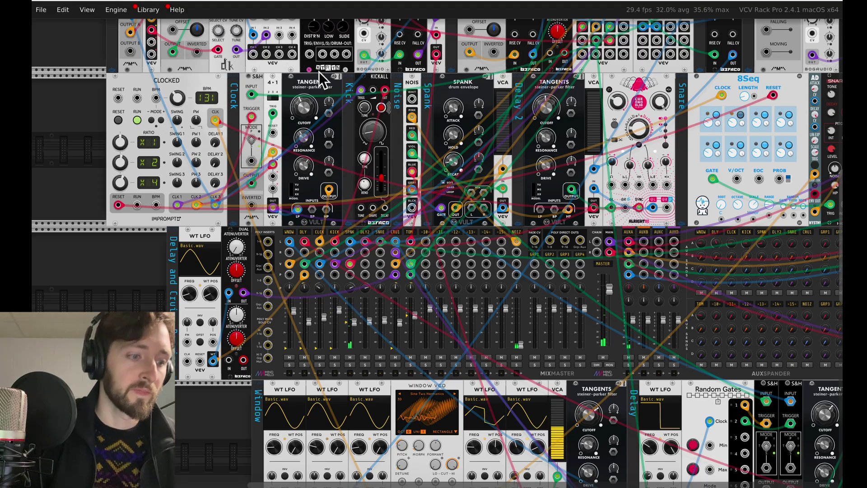
scroll(560, 208, right, 3)
scroll(561, 209, up, 1)
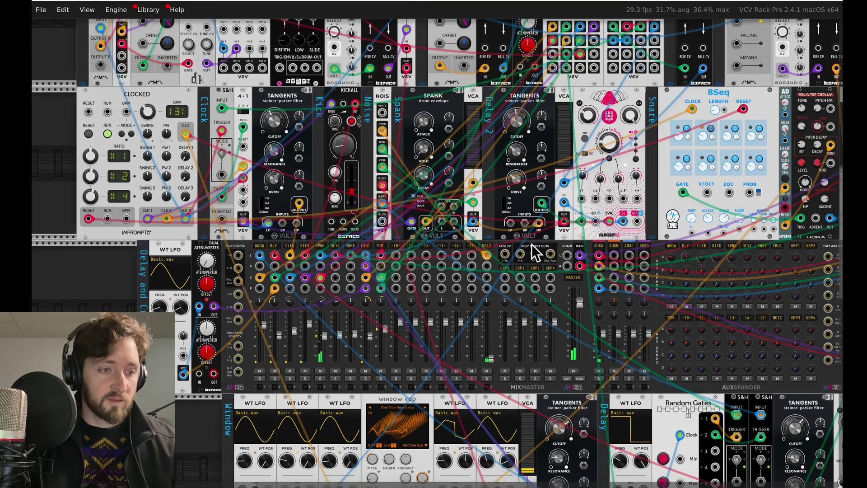
scroll(503, 253, right, 1)
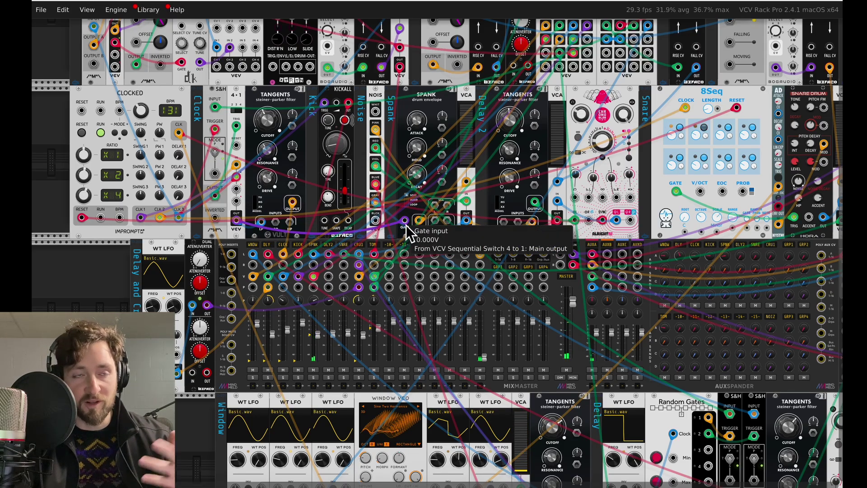
scroll(473, 278, right, 2)
scroll(466, 278, right, 3)
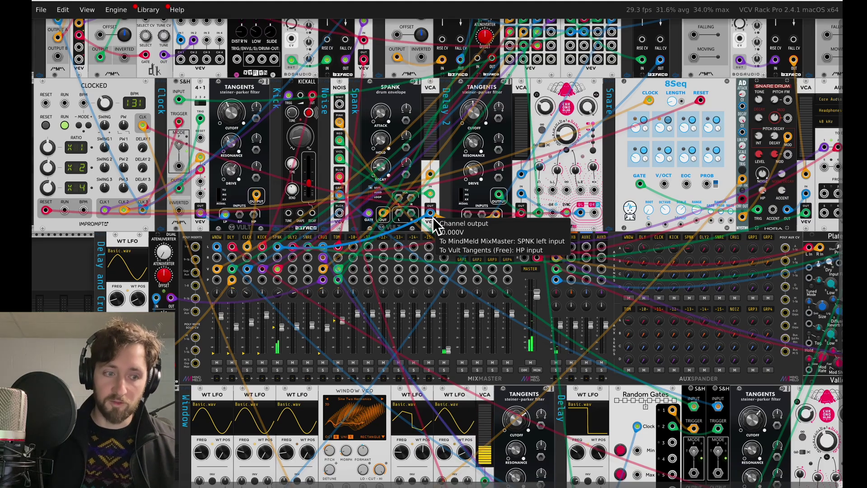
scroll(470, 217, right, 2)
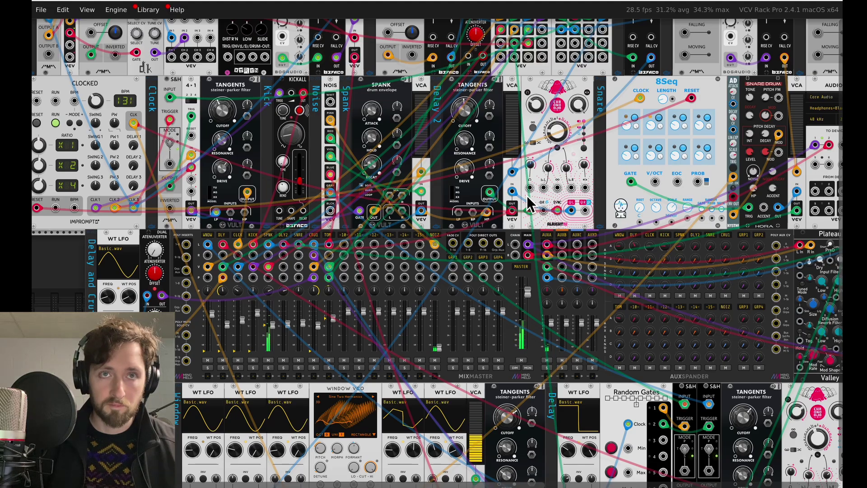
Step: Follow the Delay 2 signal from the Spank VCA output through the Tangents filter and delay module to its VCA
scroll(529, 205, down, 1)
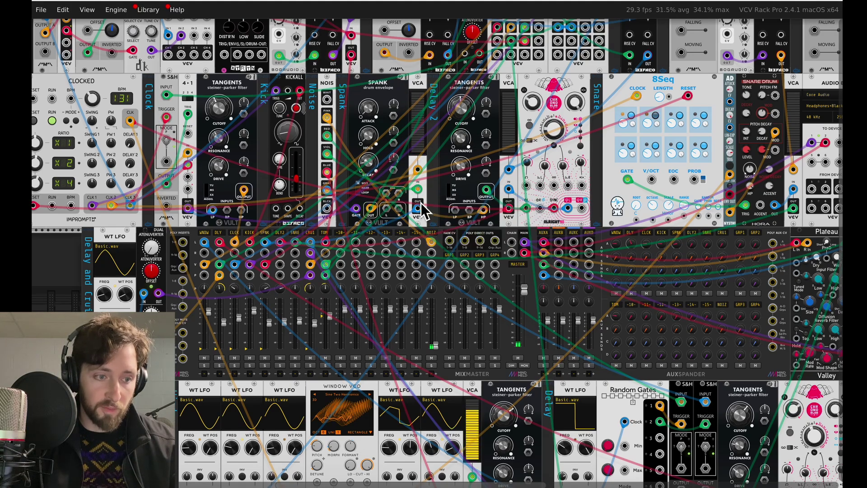
drag(417, 207, 483, 210)
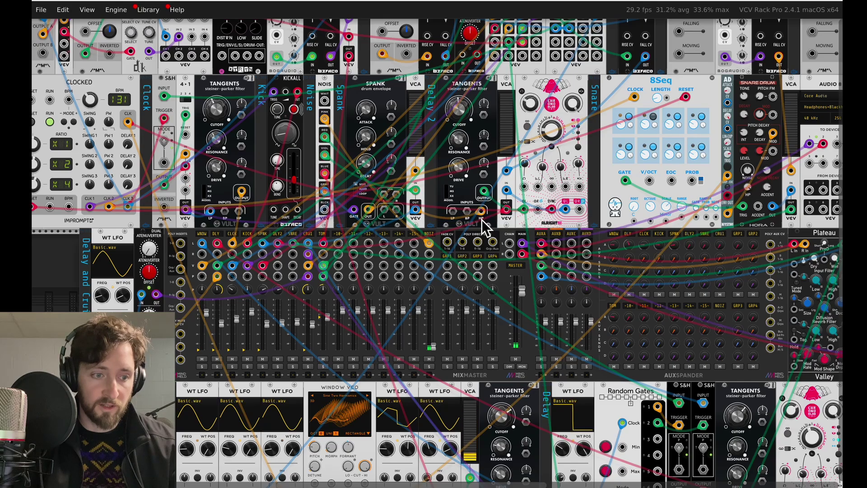
scroll(486, 218, right, 1)
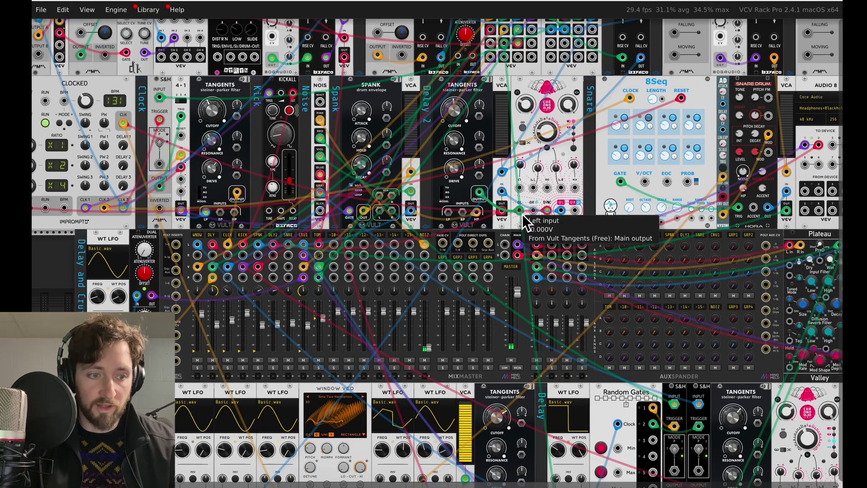
scroll(522, 214, right, 1)
scroll(532, 233, right, 2)
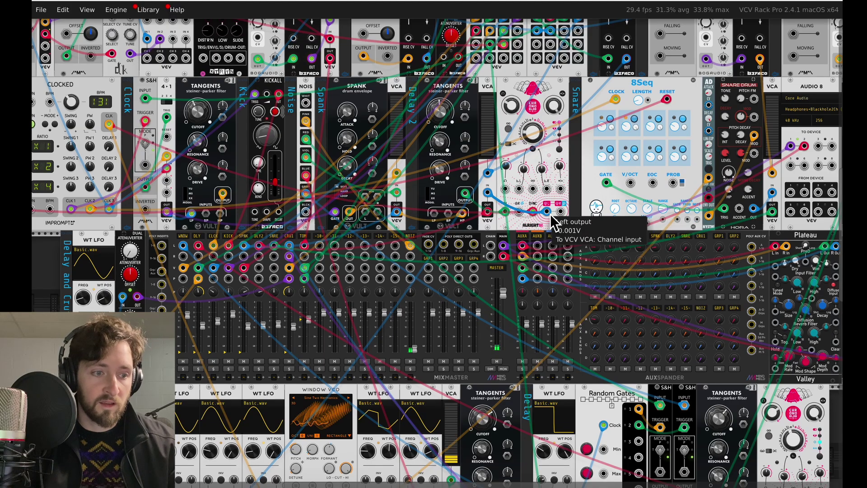
scroll(550, 214, right, 1)
scroll(551, 212, right, 1)
scroll(550, 213, up, 1)
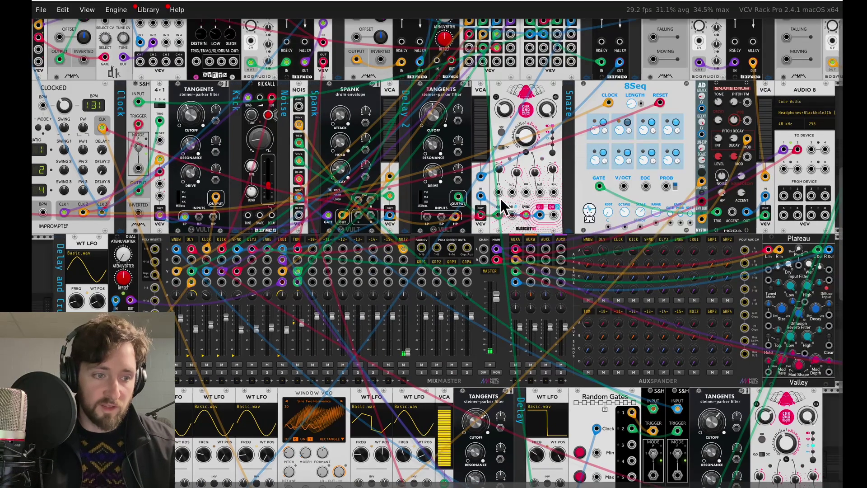
Step: Examine the Delay 2 Gate section's Slew Limiter and how it controls the Delay 2 VCA
scroll(514, 253, right, 5)
scroll(516, 253, up, 5)
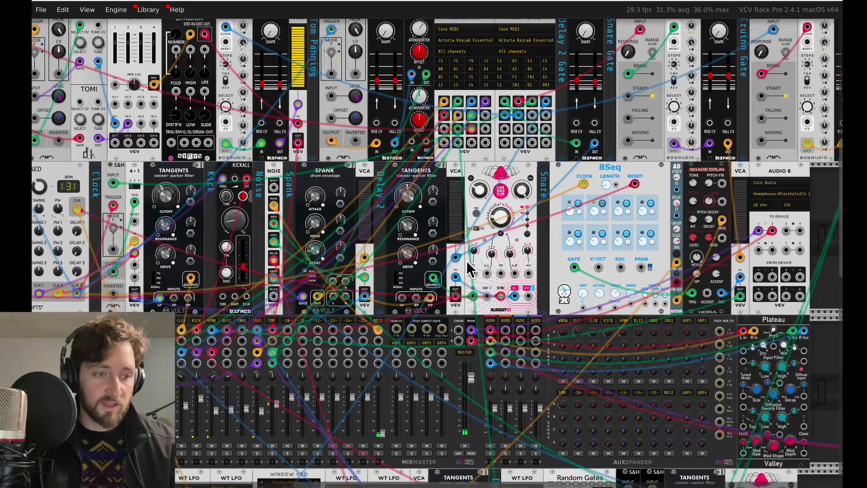
scroll(458, 259, up, 2)
scroll(458, 259, right, 2)
scroll(590, 108, up, 1)
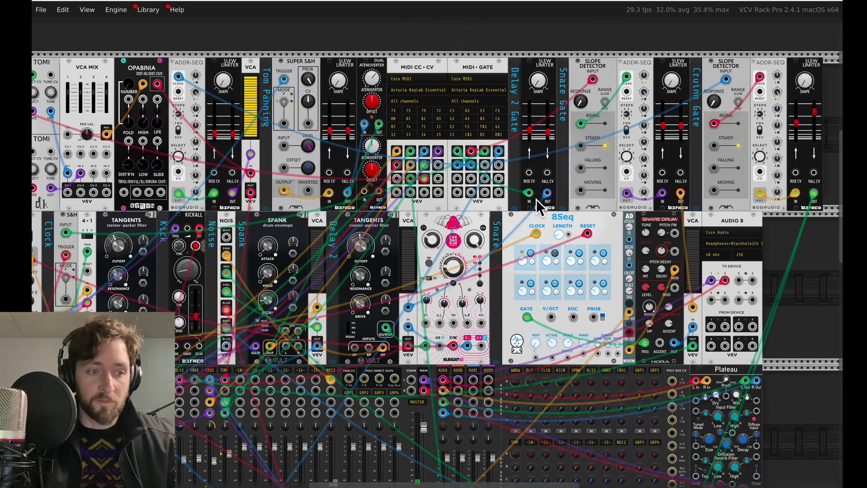
scroll(536, 199, down, 1)
scroll(536, 199, right, 1)
scroll(493, 158, up, 3)
scroll(492, 158, right, 3)
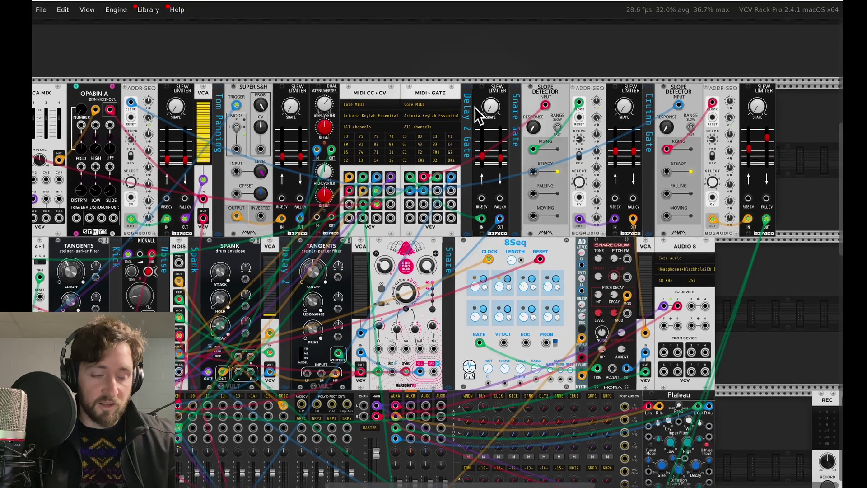
drag(501, 218, 360, 333)
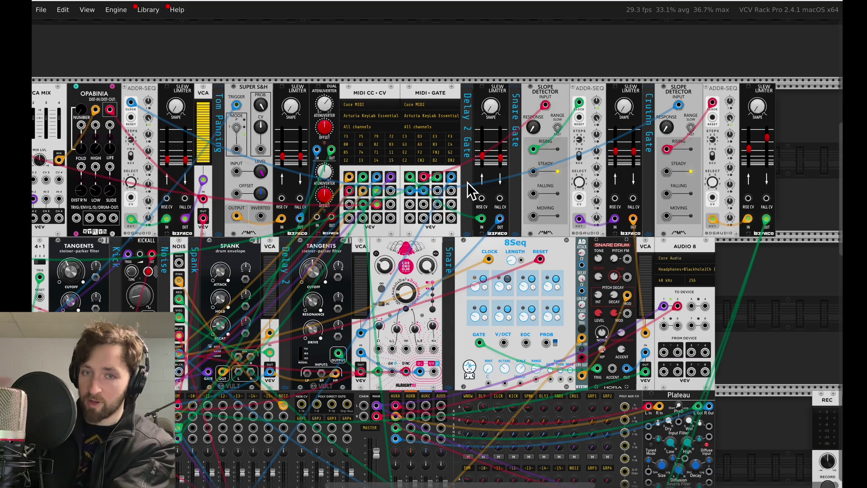
Step: Return to the MixMaster and inspect the source feeding the SNRE channel's left input
scroll(468, 189, down, 2)
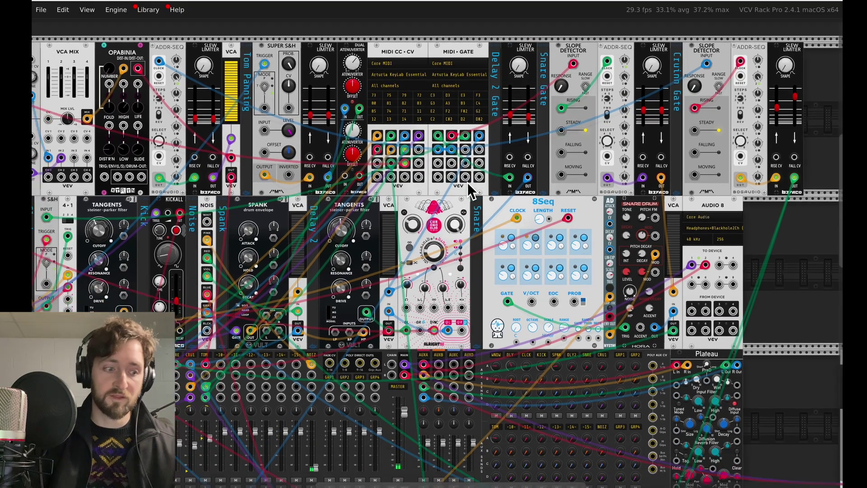
scroll(469, 190, down, 6)
scroll(457, 145, left, 4)
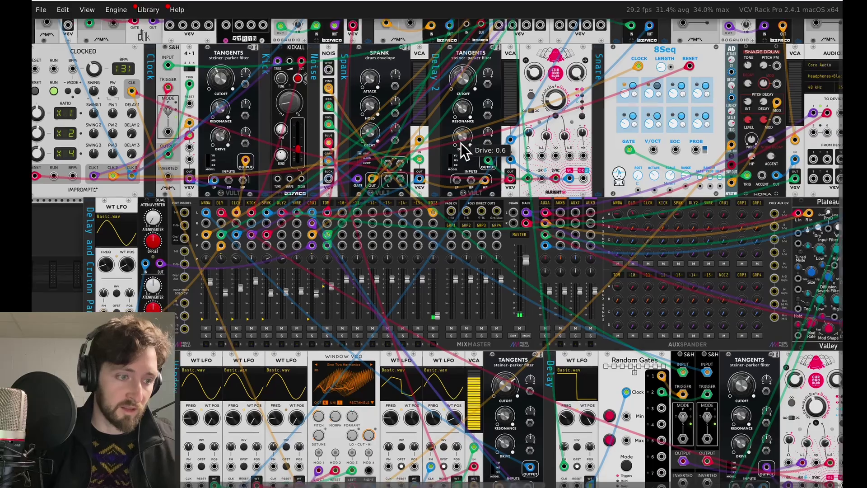
scroll(461, 143, left, 4)
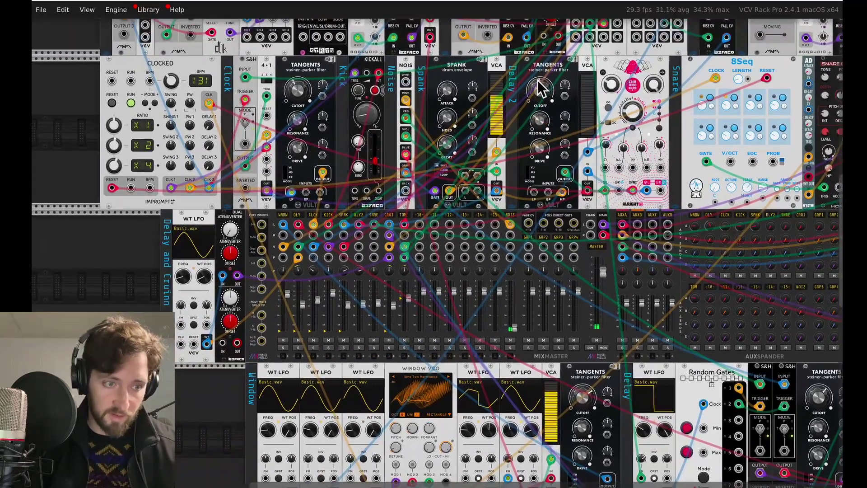
scroll(477, 262, right, 2)
scroll(477, 262, up, 1)
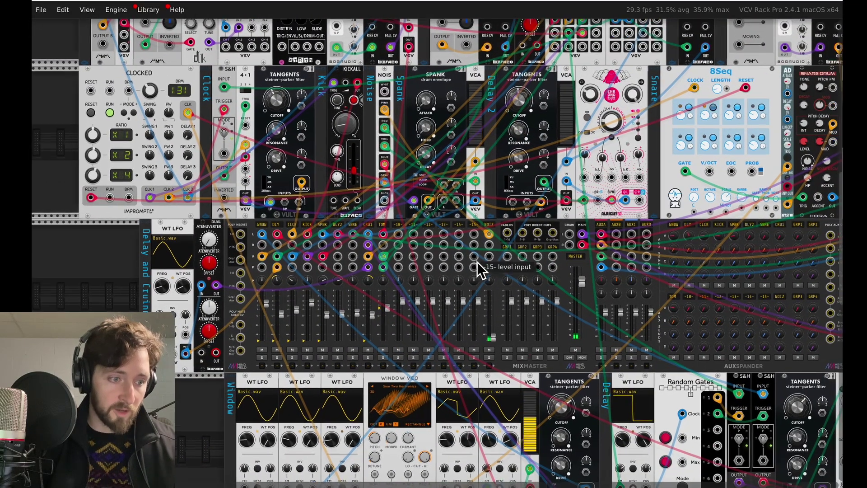
scroll(429, 323, right, 1)
scroll(428, 323, up, 1)
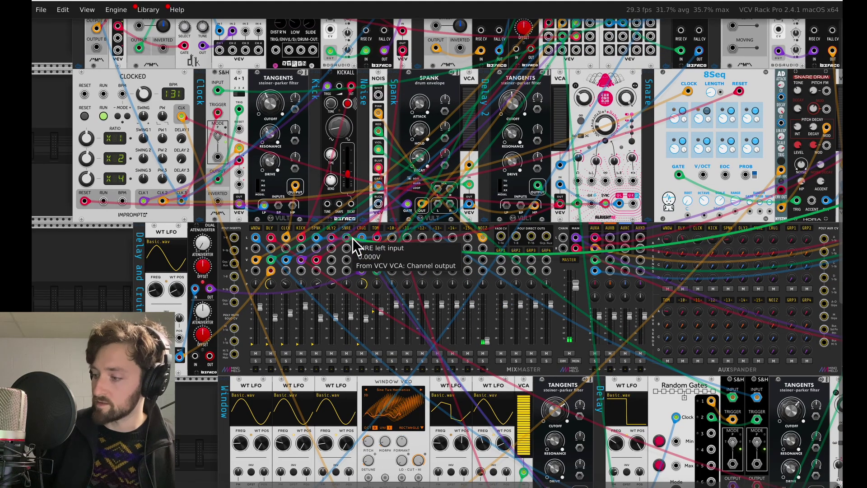
Step: Examine the Snare section's 8Seq length and gate settings, AD envelope, Snare Drum module and VCA
scroll(353, 237, right, 8)
scroll(353, 238, up, 2)
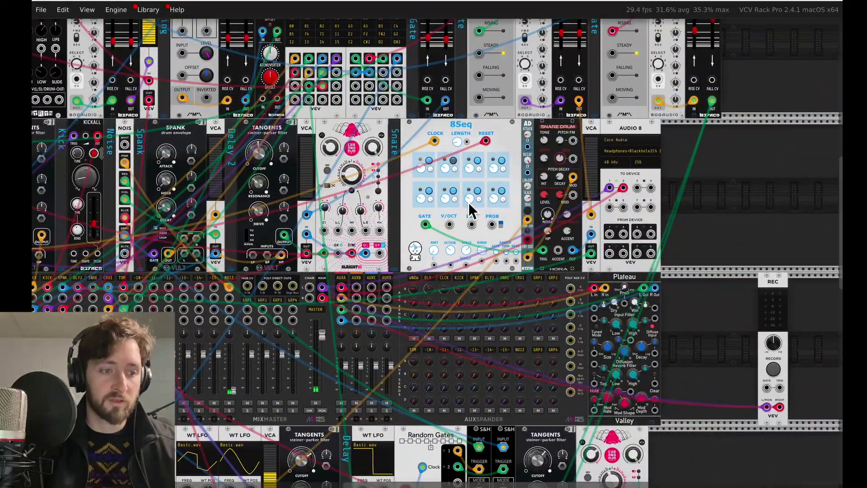
scroll(572, 212, right, 1)
scroll(572, 212, up, 1)
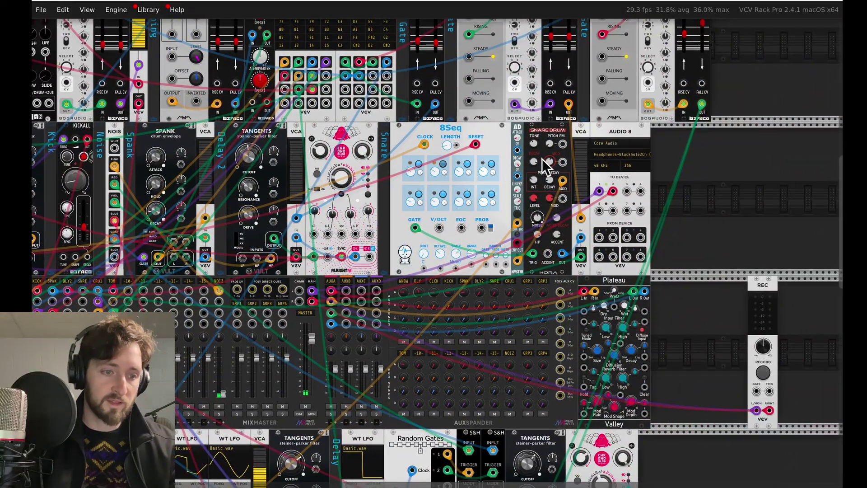
mouse_move(449, 147)
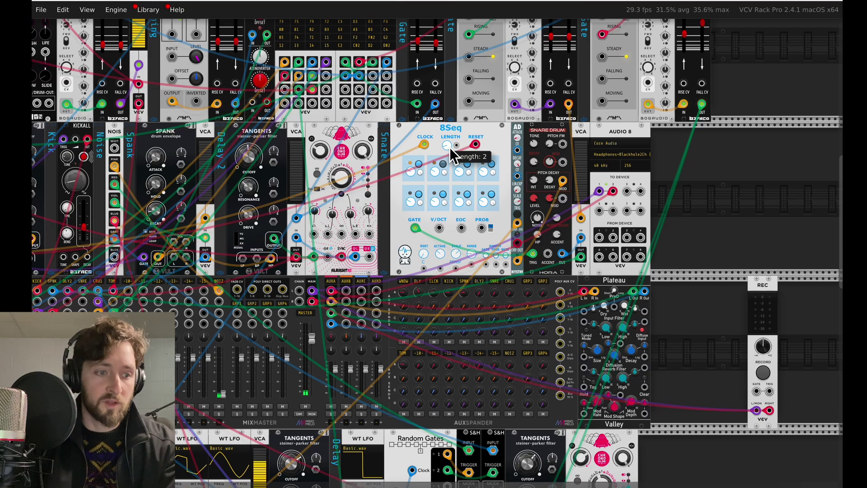
mouse_move(418, 171)
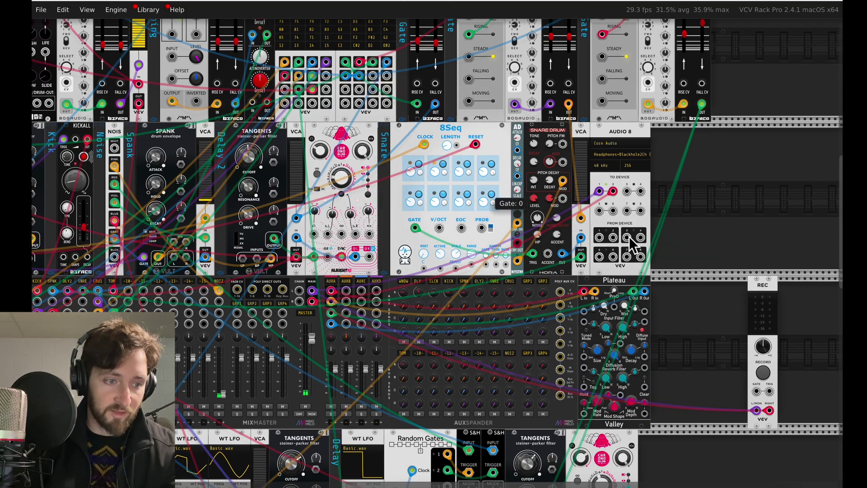
scroll(594, 164, right, 1)
scroll(594, 164, down, 1)
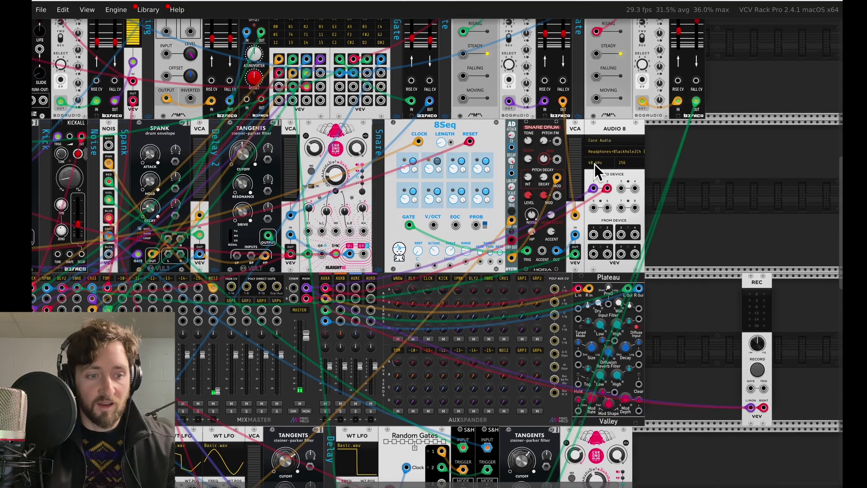
Step: Inspect the Snare Drum output and the snare VCA's output to the MixMaster, and move on to the Snare Gate section
scroll(595, 164, down, 1)
scroll(594, 164, right, 1)
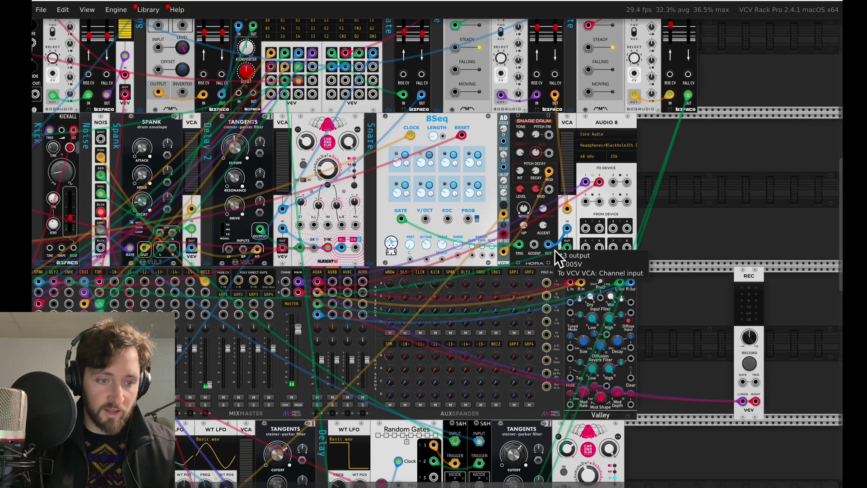
scroll(566, 237, up, 1)
scroll(566, 237, right, 1)
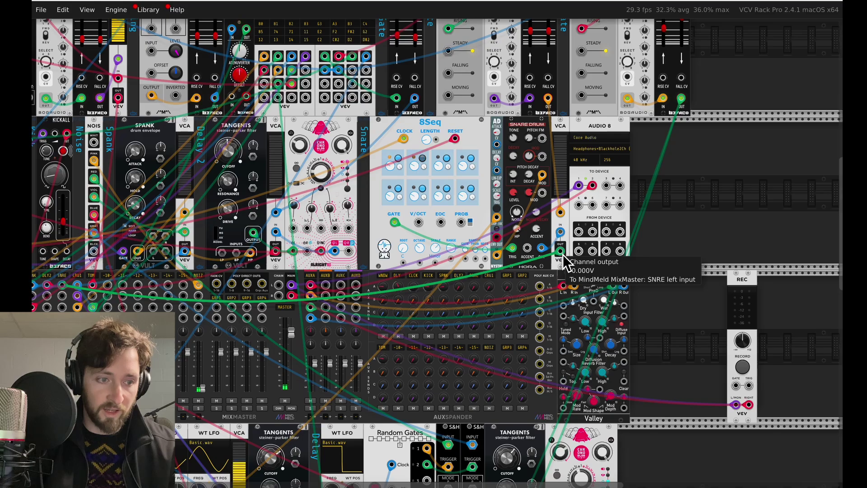
scroll(576, 280, up, 5)
scroll(576, 280, right, 1)
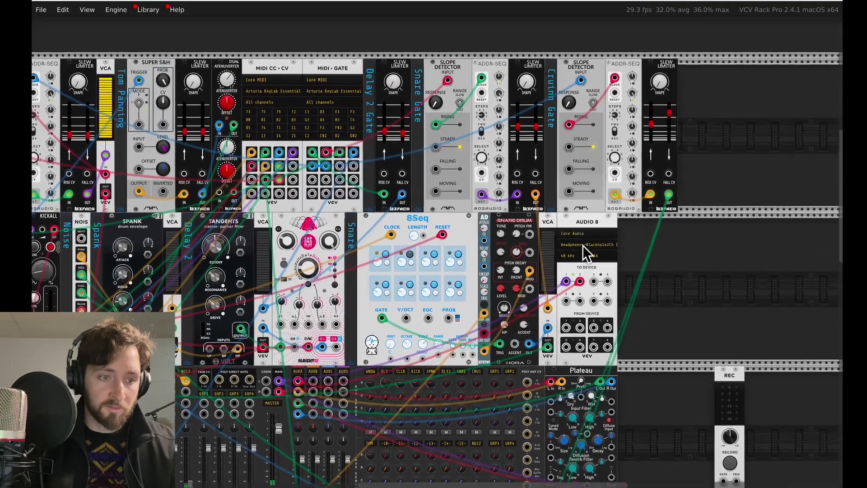
scroll(583, 246, up, 1)
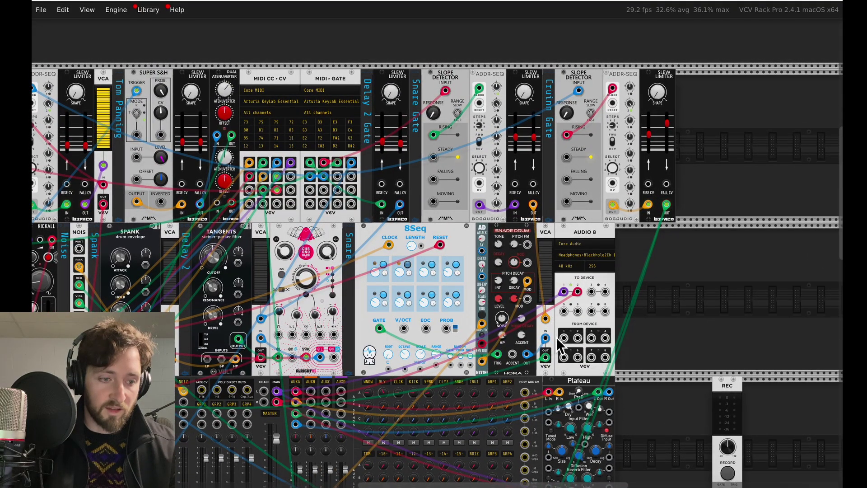
scroll(526, 76, up, 1)
scroll(527, 77, left, 1)
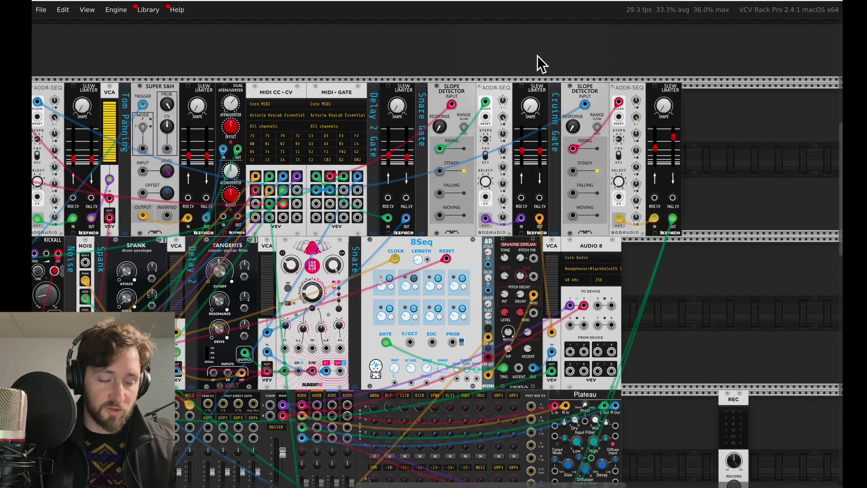
Step: Highlight the ADDR-SEQ and Slew Limiter modules in the Snare Gate section, and clear the selection
drag(538, 57, 499, 107)
scroll(513, 67, up, 1)
scroll(512, 66, left, 1)
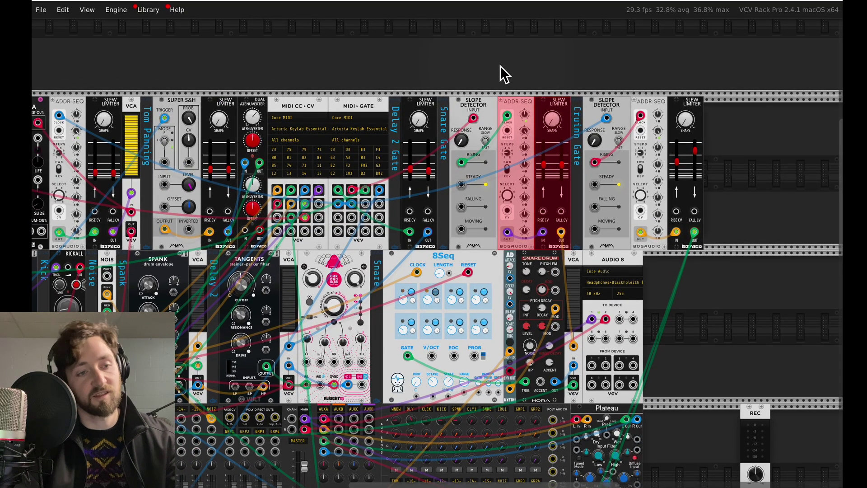
click(472, 75)
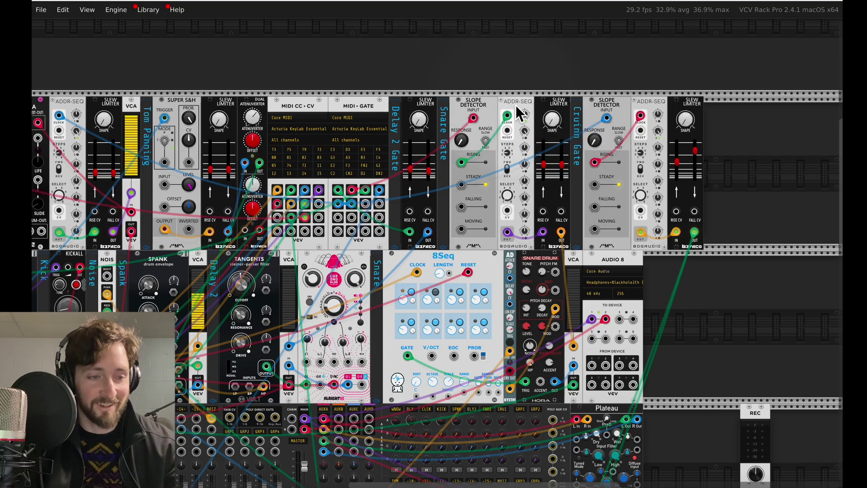
Step: Examine how the Snare Gate section's Slope Detector rising output clocks the ADDR-SEQ feeding the Slew Limiter
scroll(514, 131, down, 1)
scroll(514, 129, up, 1)
scroll(505, 170, up, 1)
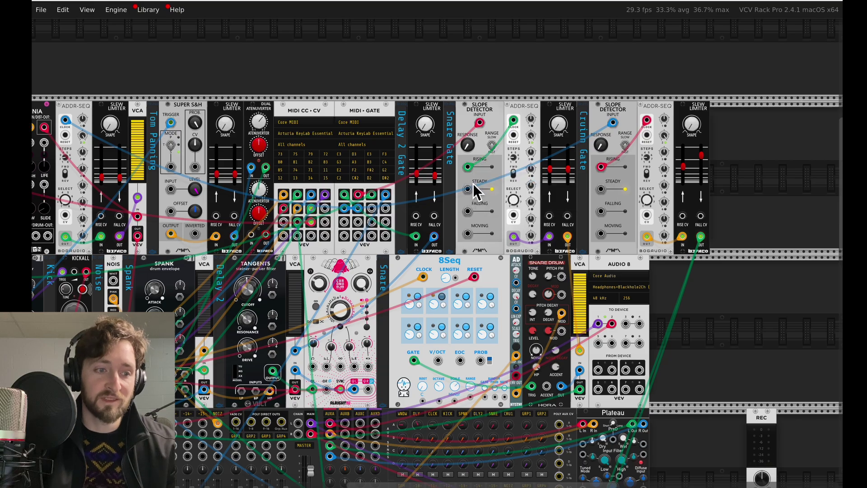
scroll(470, 186, right, 2)
scroll(526, 120, right, 2)
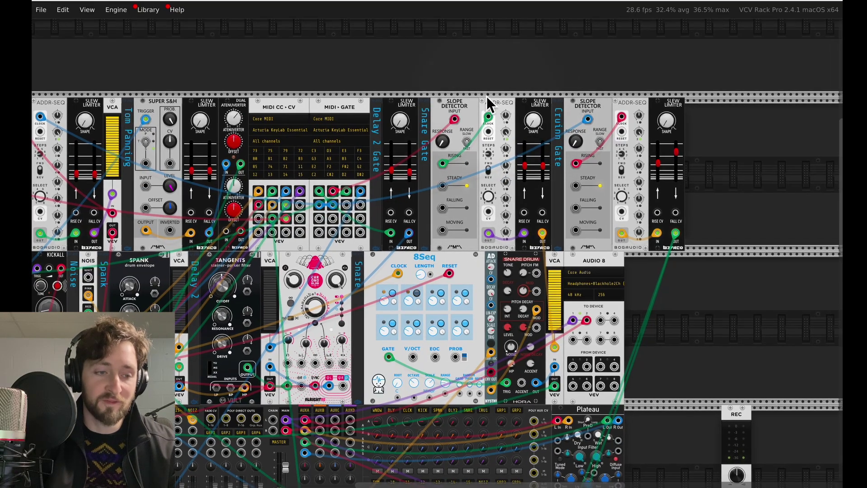
scroll(462, 189, right, 5)
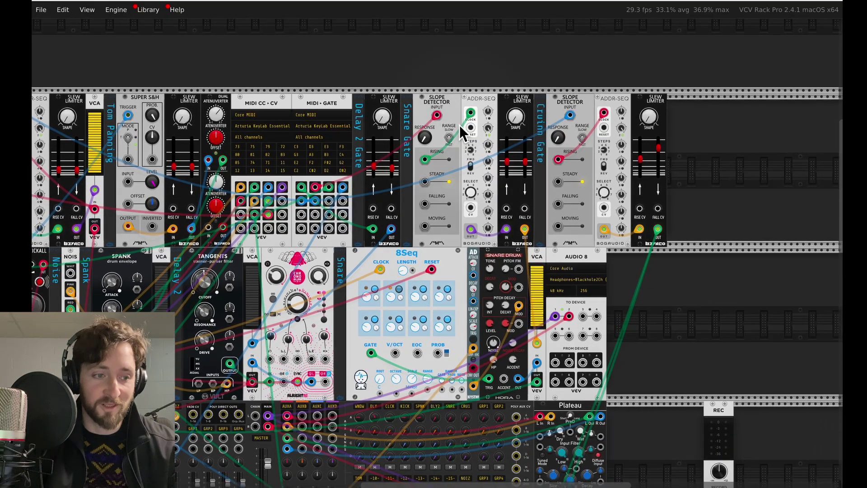
scroll(460, 132, right, 2)
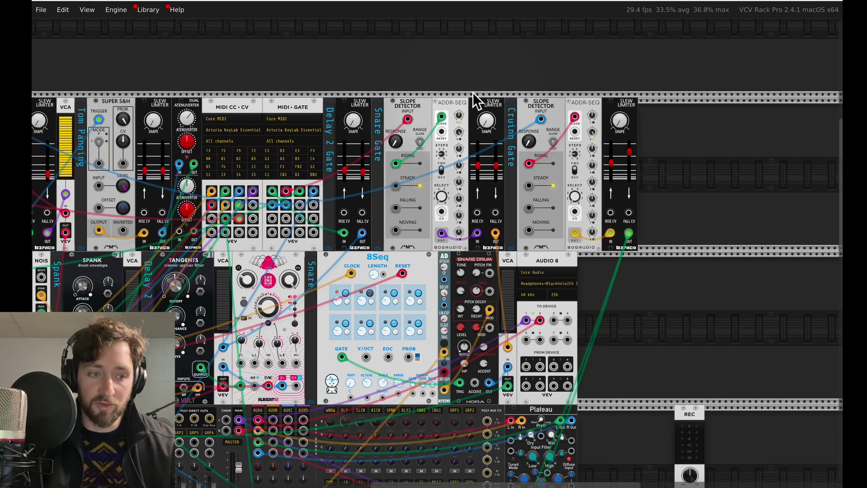
Step: Return to the Snare section and inspect the AD envelope's output connections
scroll(678, 278, down, 3)
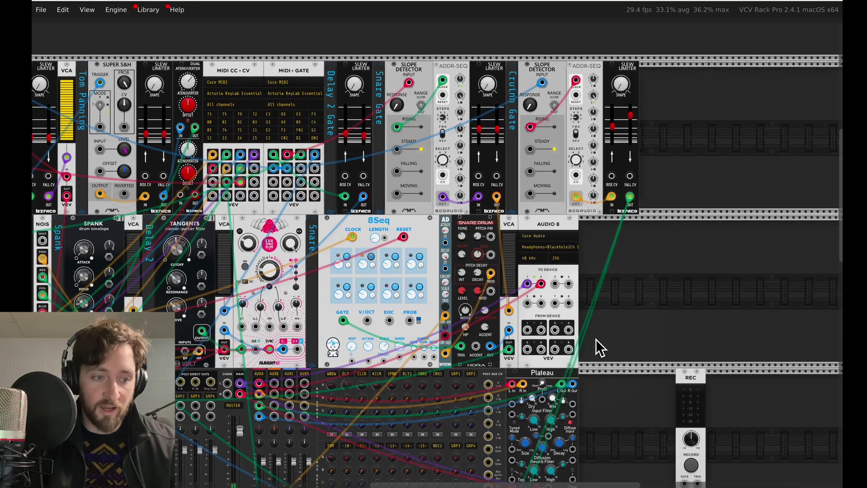
scroll(596, 340, down, 3)
scroll(596, 339, left, 4)
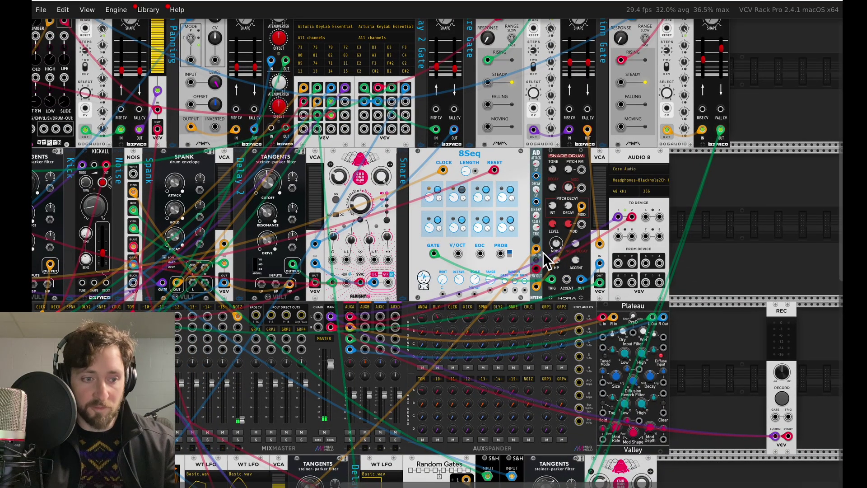
scroll(541, 252, down, 5)
scroll(541, 252, left, 5)
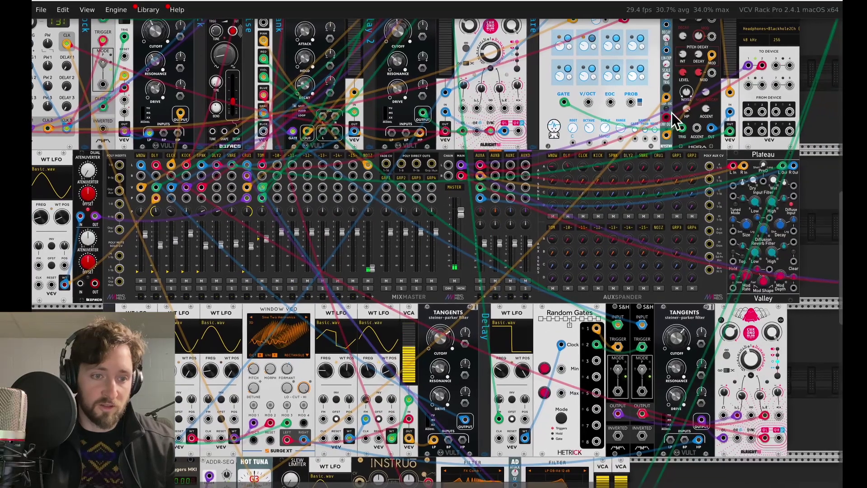
drag(256, 484, 666, 100)
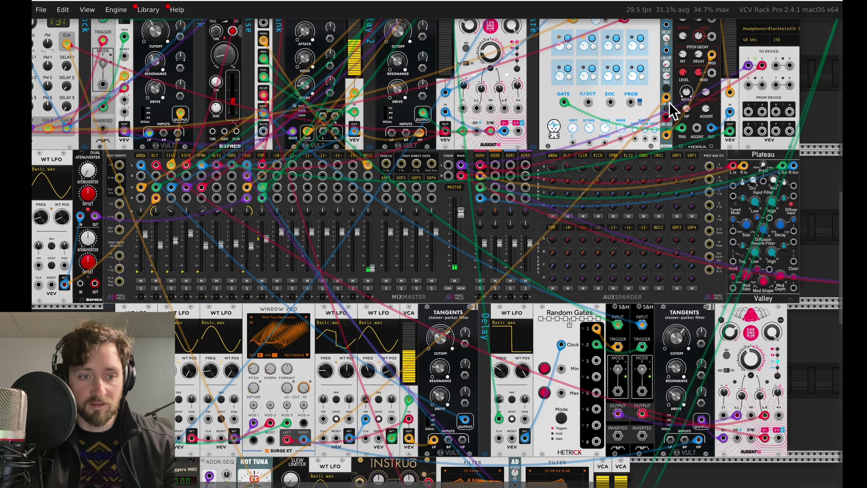
Step: Return to the MixMaster, inspect the TOM channel's input and follow it to the Tom section
scroll(570, 186, down, 1)
scroll(623, 174, left, 2)
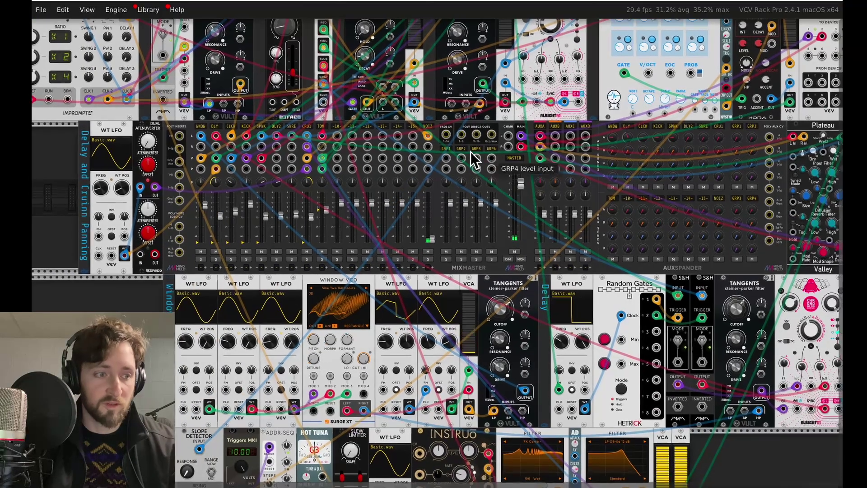
scroll(476, 152, left, 1)
scroll(479, 167, up, 1)
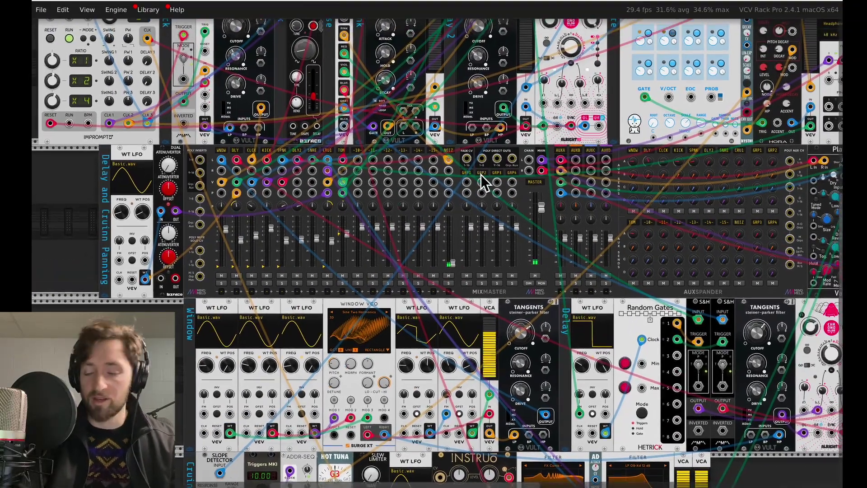
scroll(513, 234, up, 1)
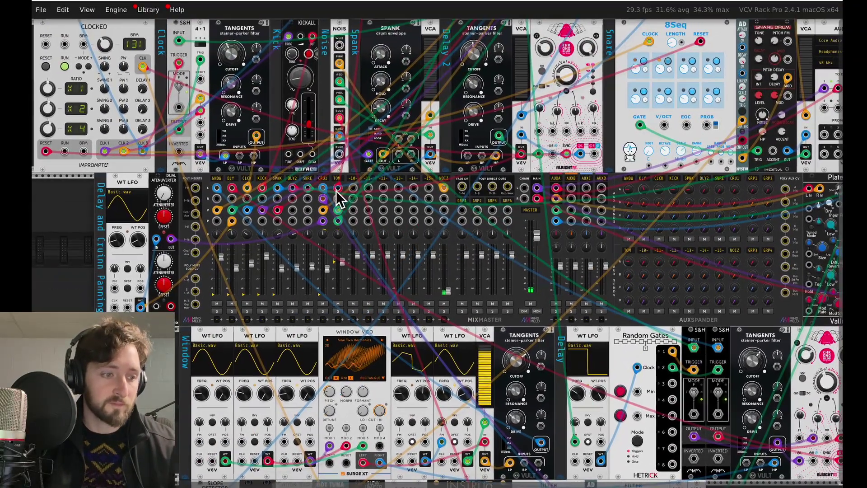
scroll(343, 190, up, 5)
scroll(382, 238, left, 2)
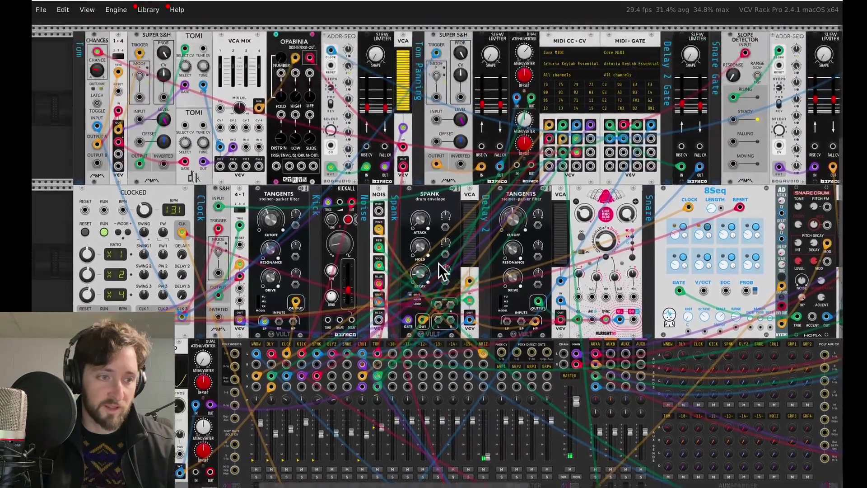
Step: Inspect the Chances module's gate input from Clocked's Clock 3 output and its probability CV input
scroll(440, 264, up, 2)
scroll(439, 264, left, 2)
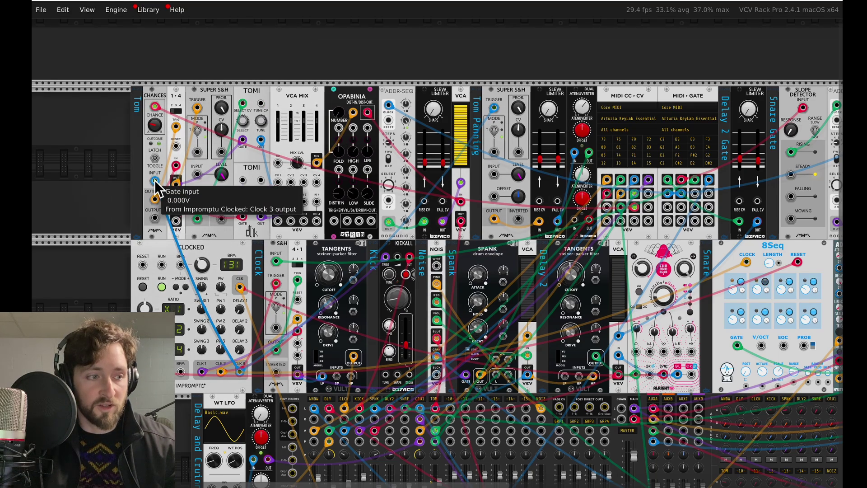
drag(156, 185, 176, 211)
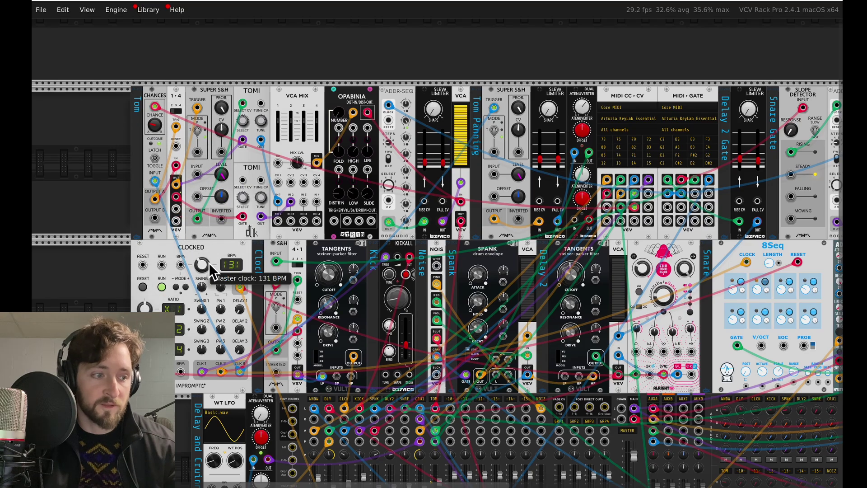
scroll(199, 190, down, 1)
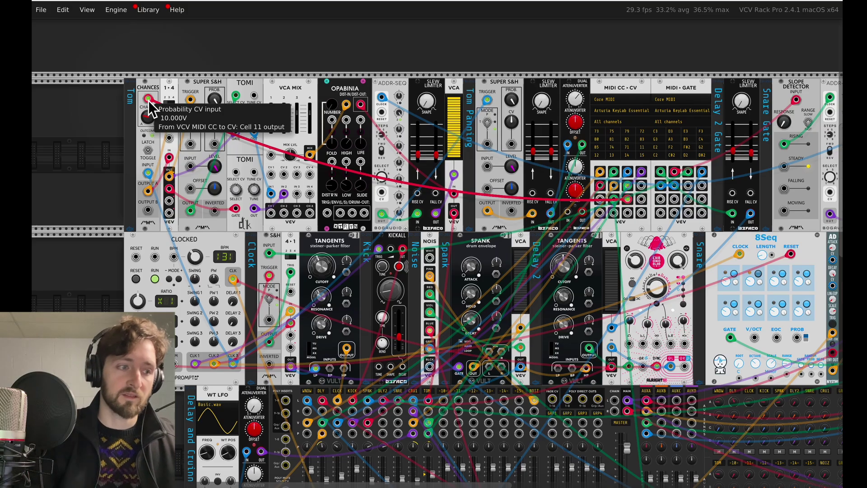
Step: Examine the Tom section's Opabinia and VCA MIX modules and the input of the 1-4 switch
scroll(151, 108, down, 1)
scroll(355, 77, down, 3)
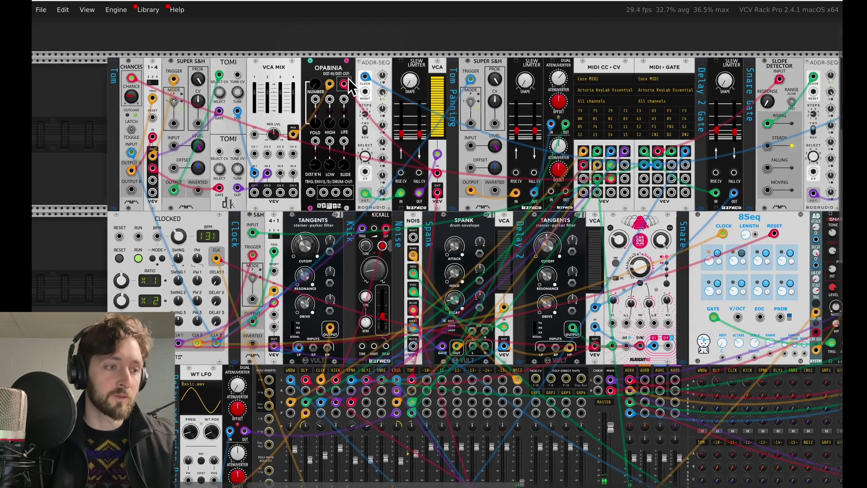
scroll(378, 52, right, 1)
scroll(260, 122, up, 2)
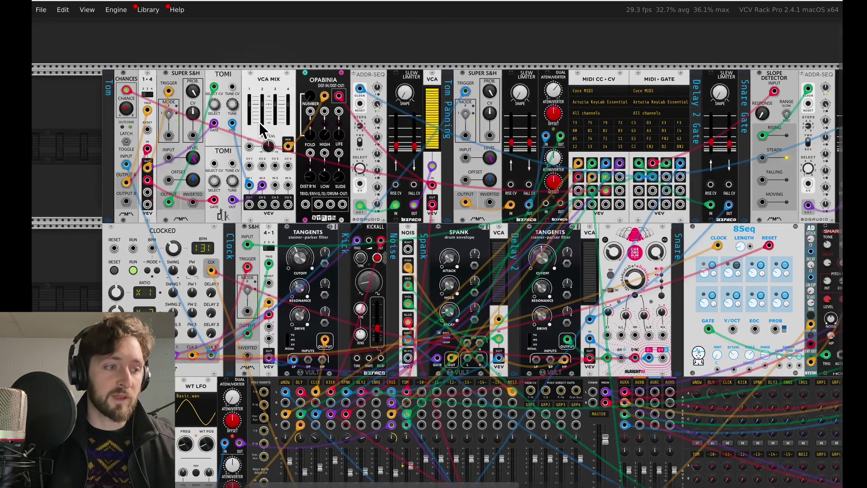
scroll(260, 122, up, 3)
scroll(259, 122, left, 5)
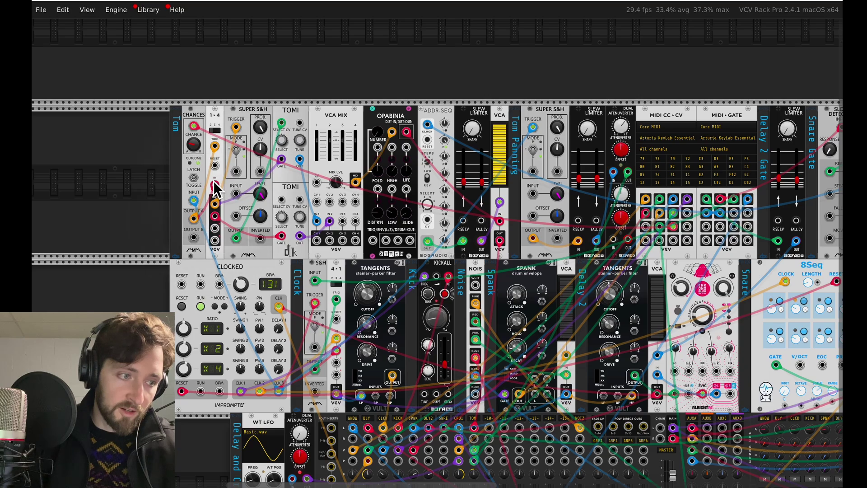
Step: Highlight the Tom section's 1-4 switch, TOMI and Super S&H modules in turn, clearing each selection and checking TOMI's sampled input
drag(216, 100, 226, 83)
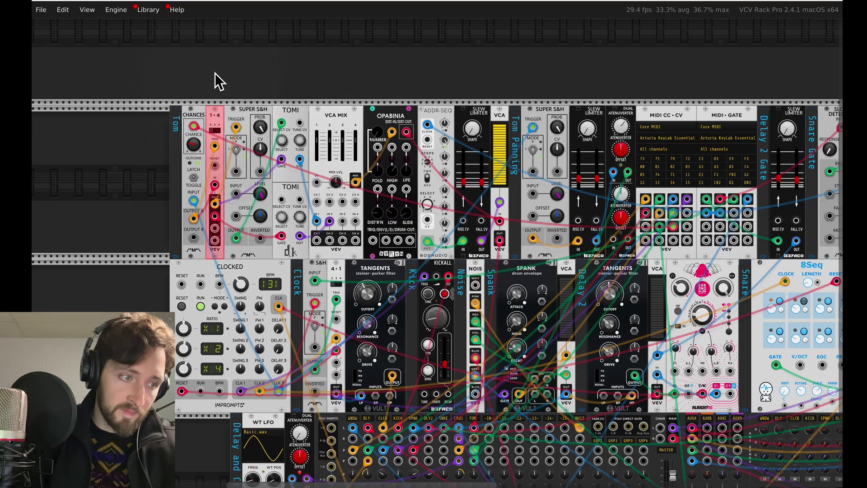
click(218, 81)
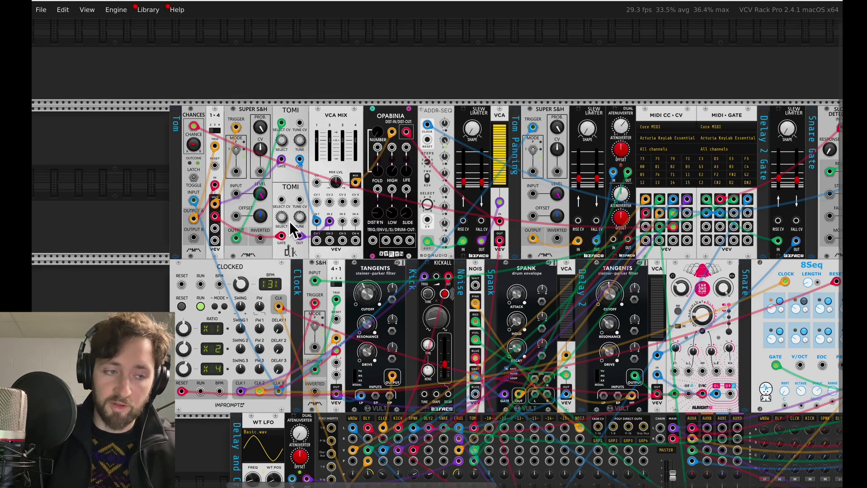
drag(296, 97, 290, 115)
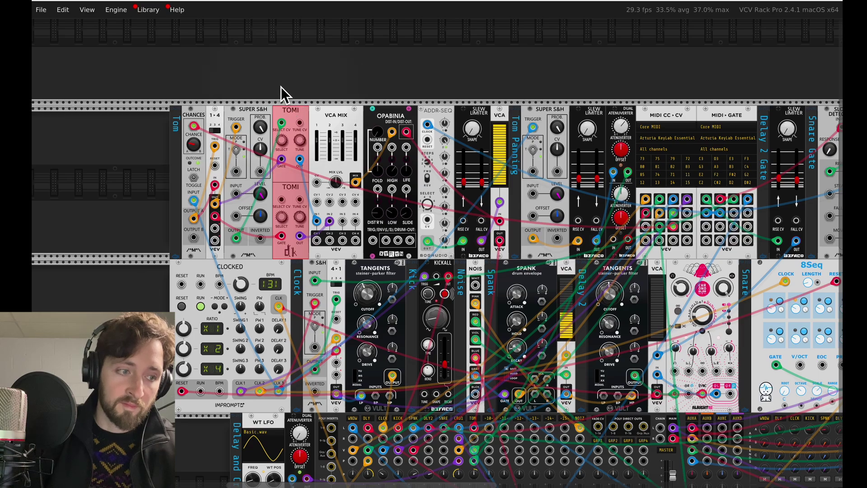
click(281, 87)
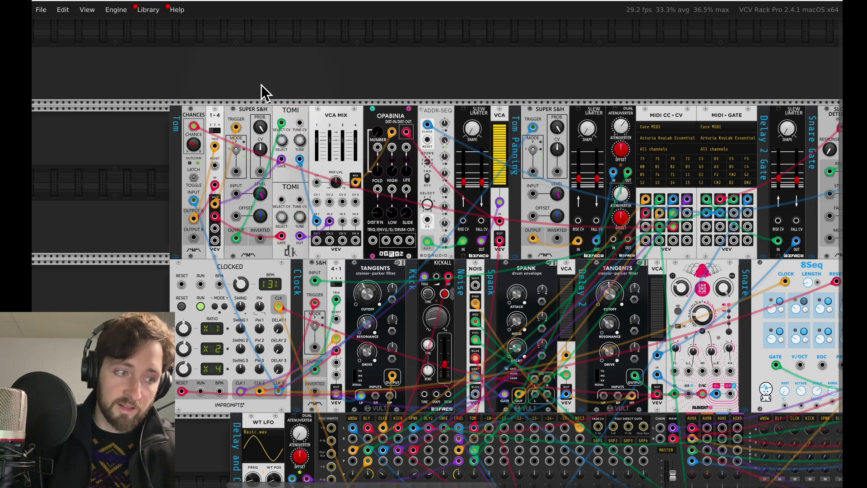
drag(259, 84, 256, 115)
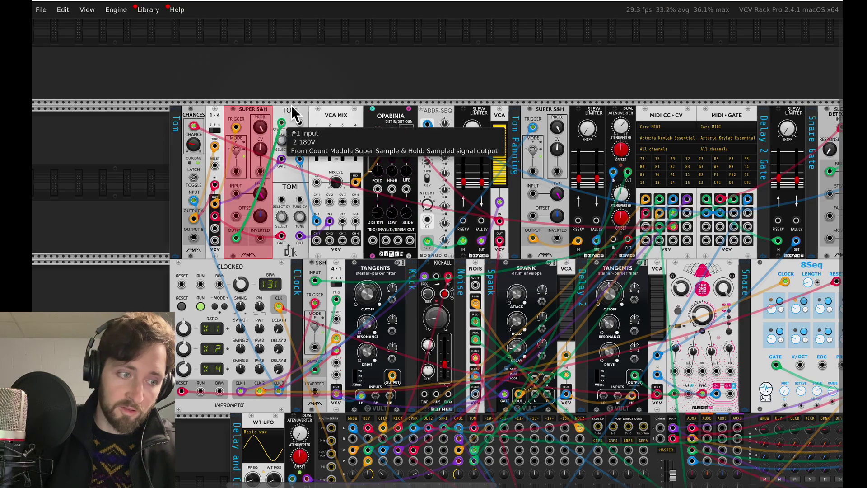
click(304, 72)
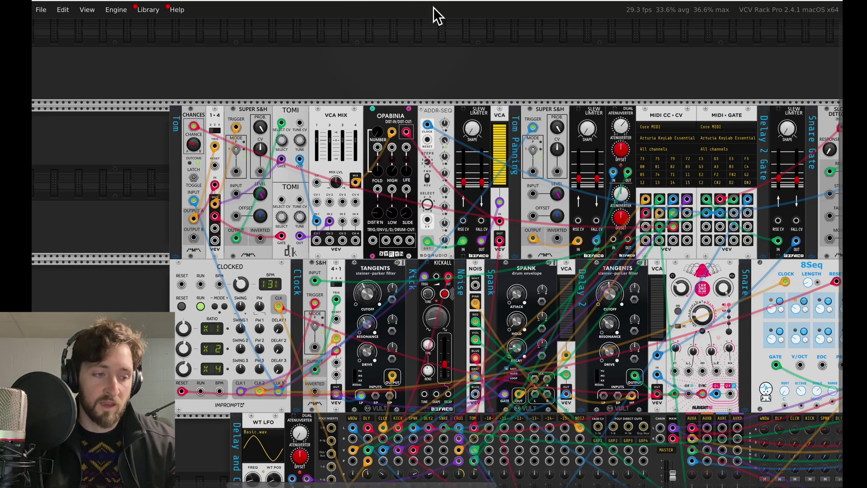
Step: Trace the TOM channel's pan input back to the Tom Panning section's Dual Atenuverter and inspect the Super S&H trigger input
scroll(467, 27, down, 3)
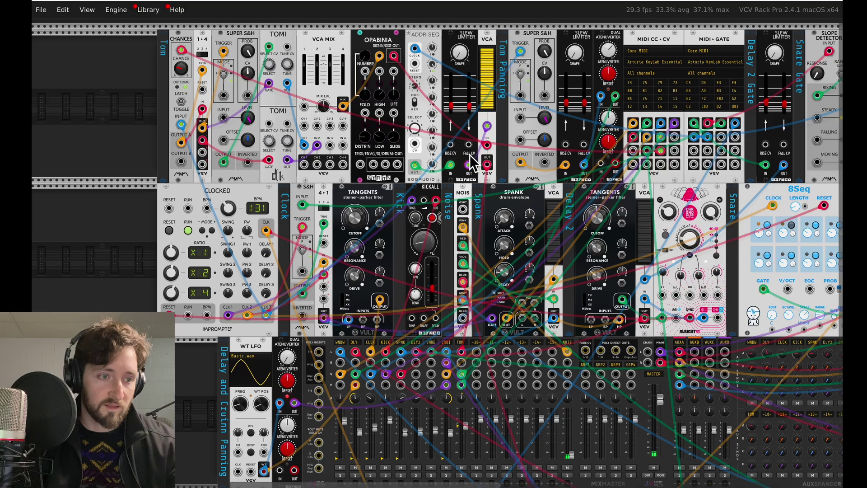
scroll(470, 157, down, 2)
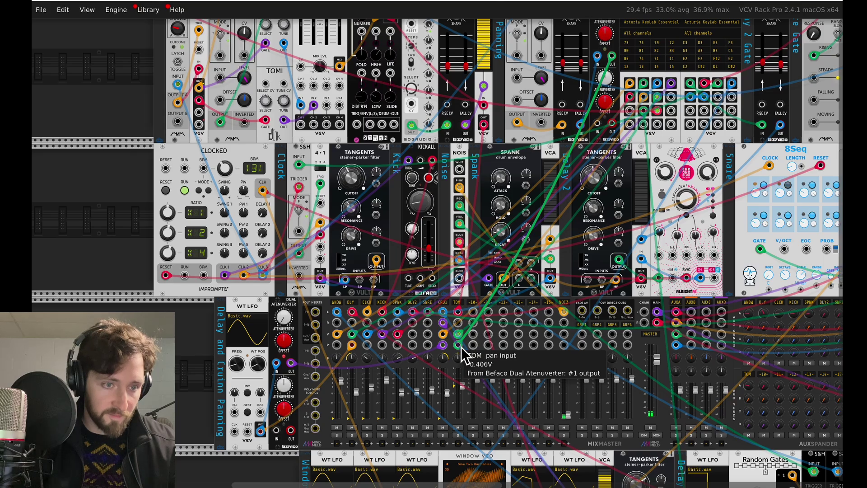
scroll(461, 348, up, 2)
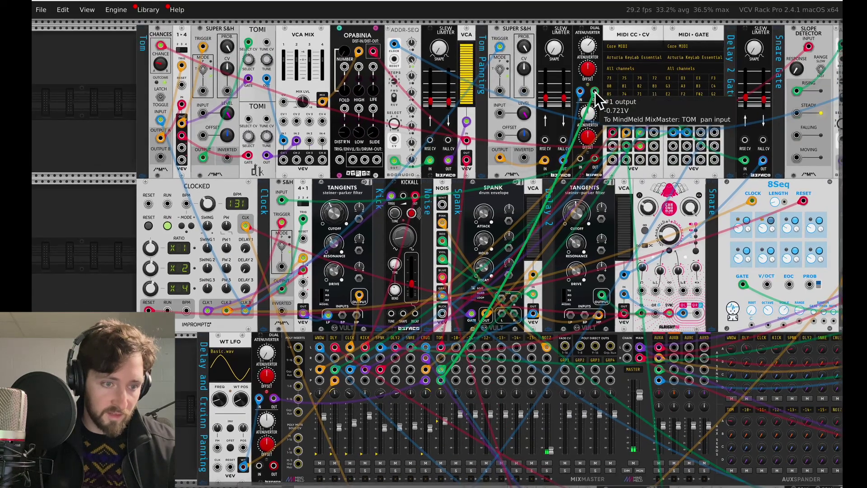
scroll(582, 94, up, 1)
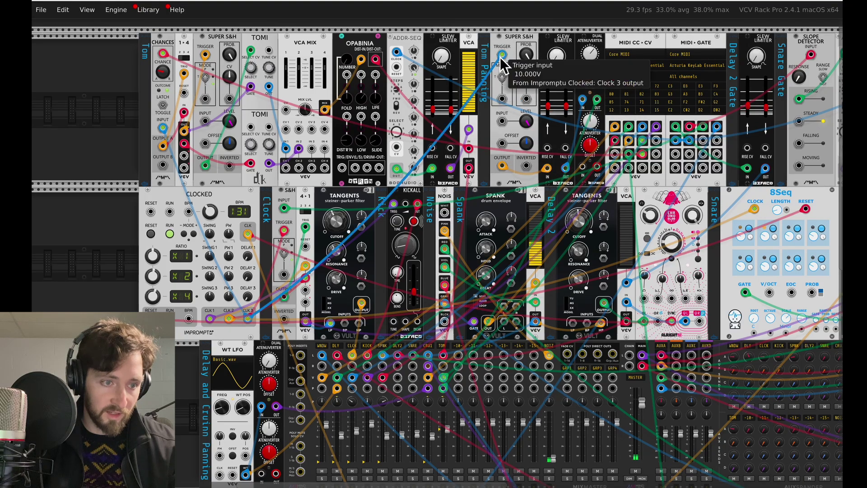
scroll(513, 43, up, 2)
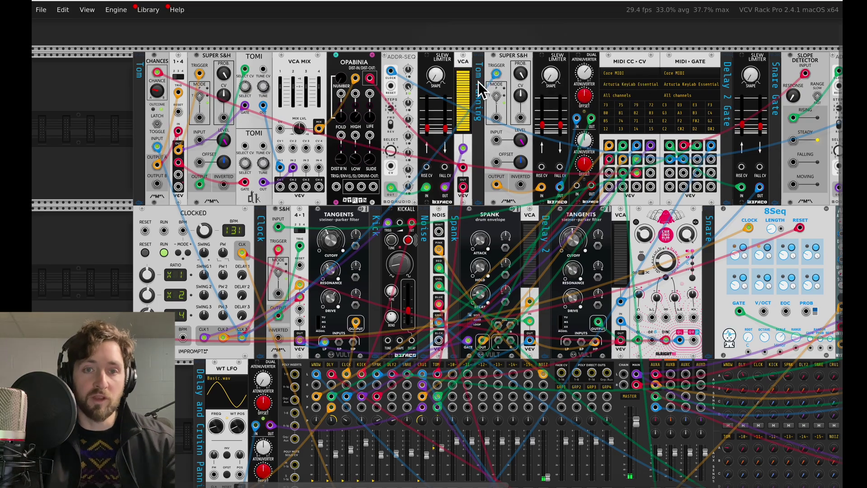
mouse_move(468, 91)
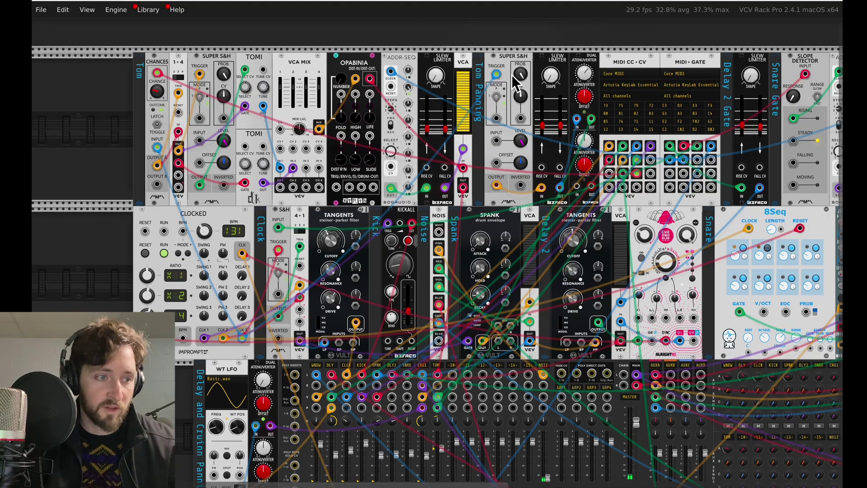
scroll(343, 238, up, 2)
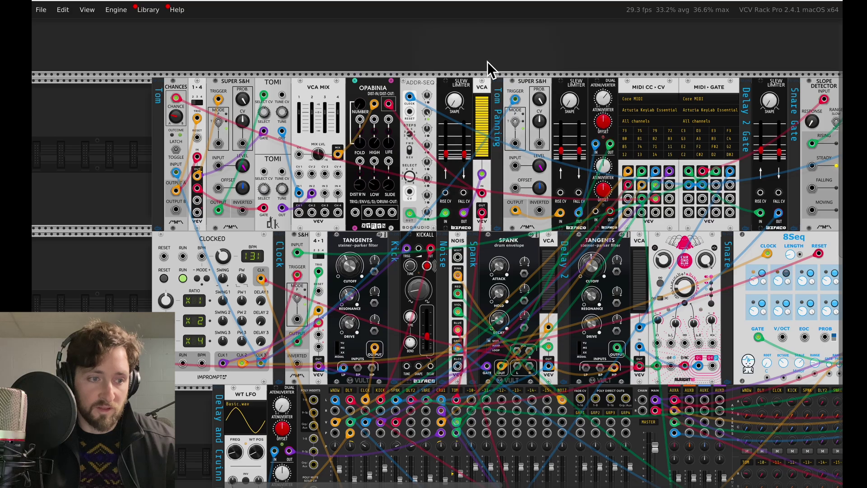
scroll(433, 63, right, 2)
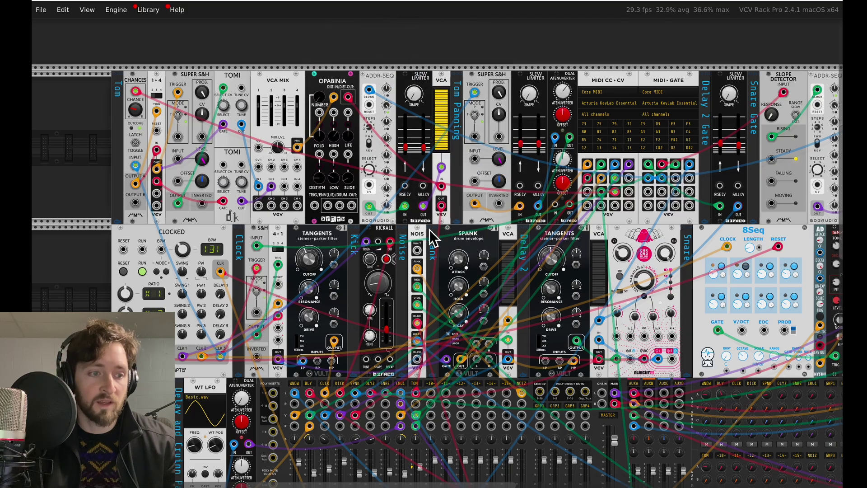
Step: Check the source of MixMaster's CRU1 left input and bring the Cruinn section into view
scroll(361, 171, down, 2)
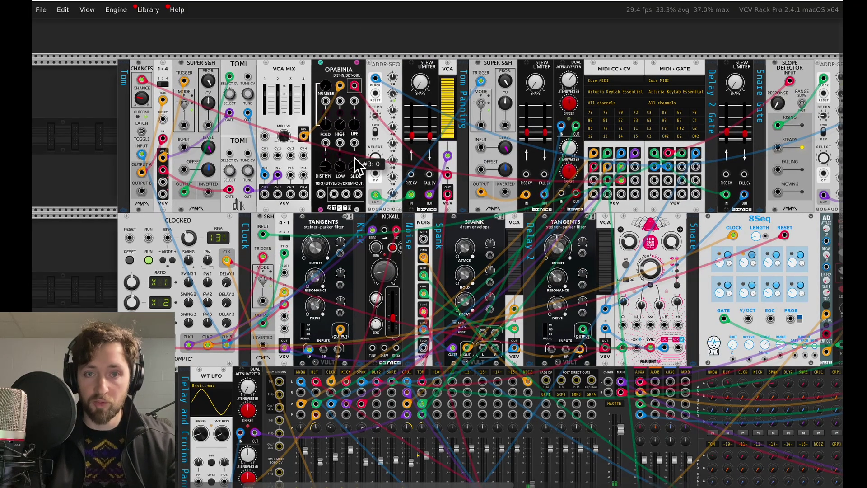
scroll(347, 150, down, 3)
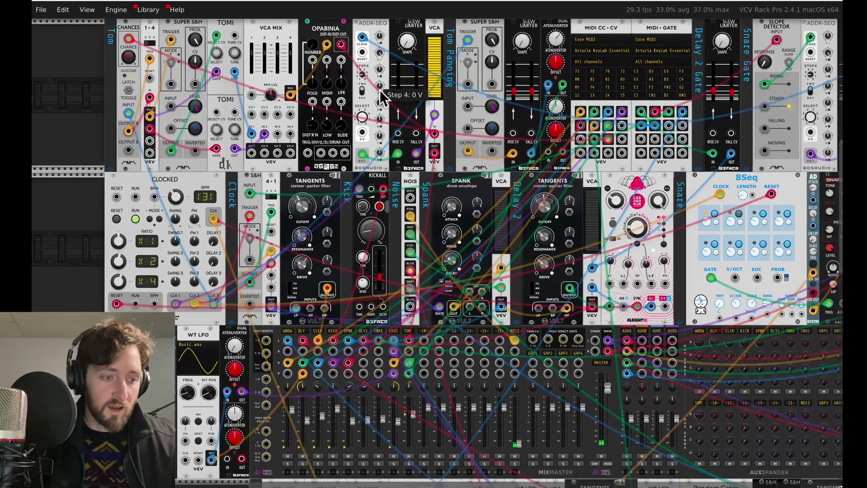
scroll(379, 97, down, 3)
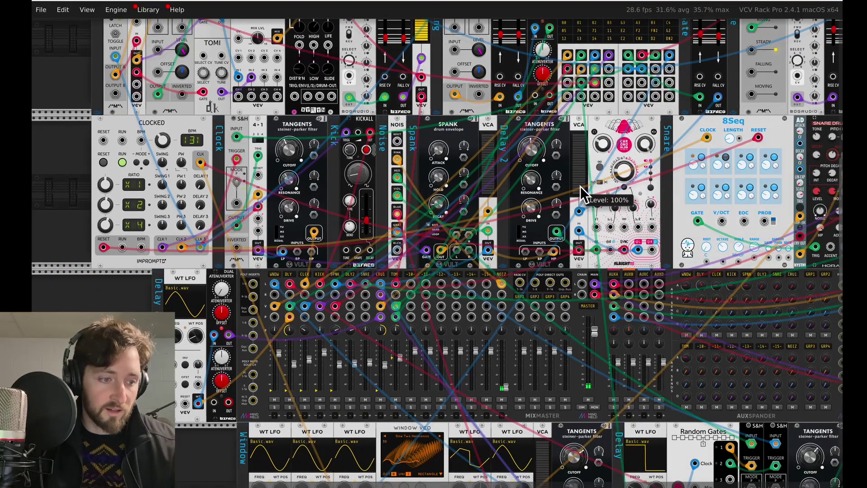
scroll(578, 190, down, 3)
scroll(542, 131, down, 2)
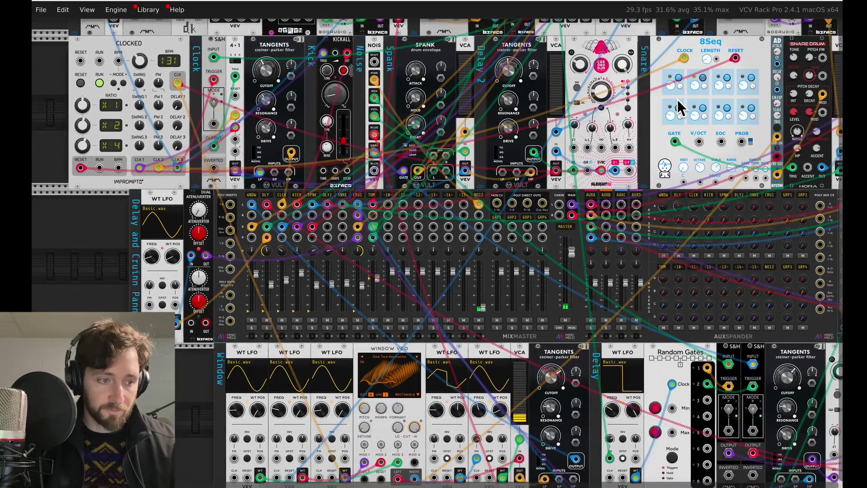
scroll(495, 211, down, 1)
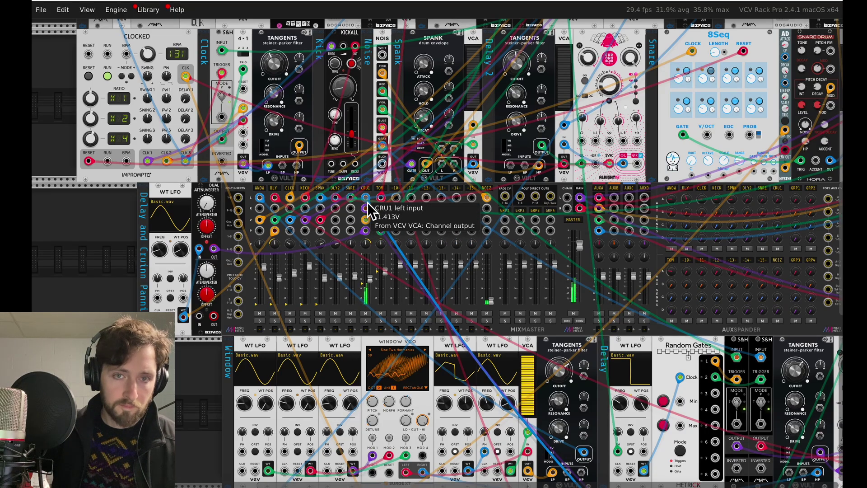
scroll(367, 203, down, 10)
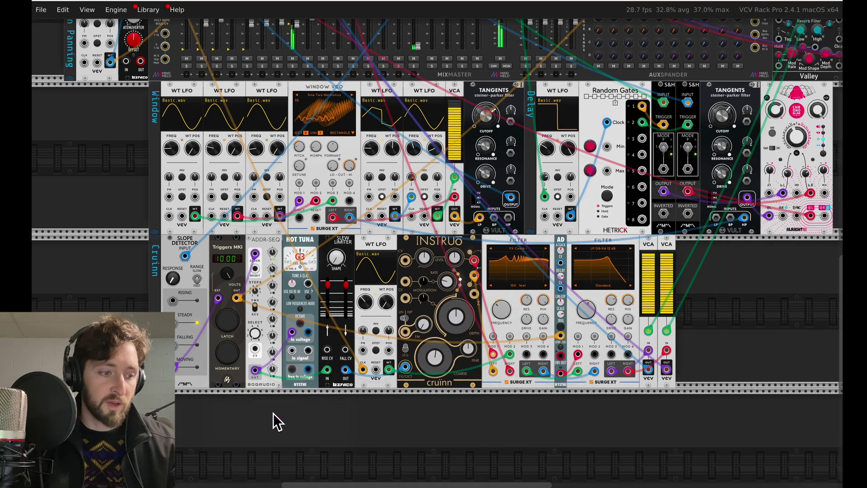
Step: Highlight the Cruinn section's ADDR-SEQ module and check the source of the Instruo oscillator's 1V/Oct input
drag(282, 417, 263, 387)
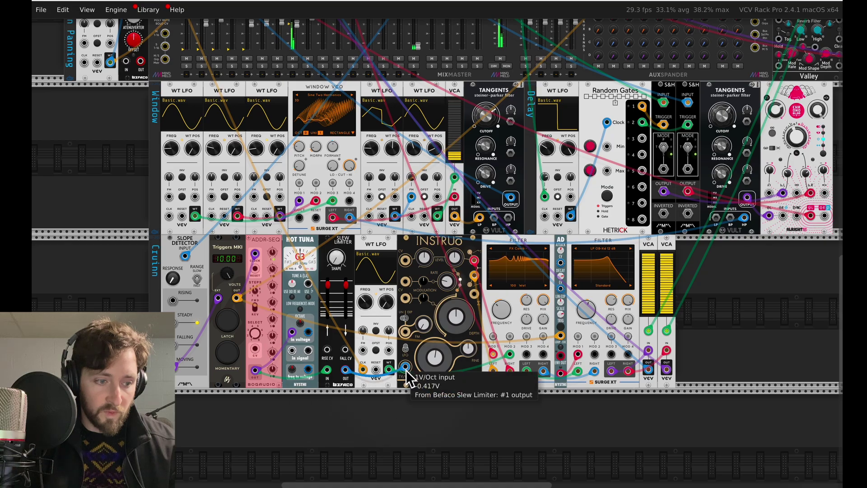
scroll(427, 402, down, 1)
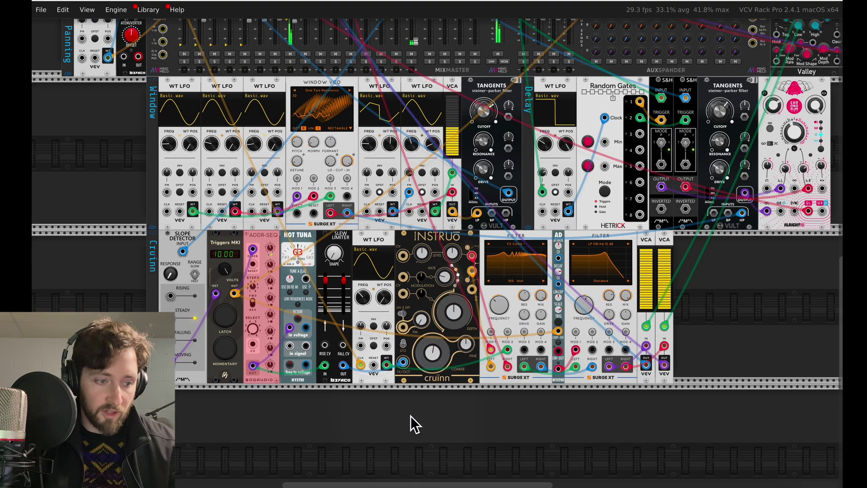
scroll(422, 402, down, 1)
scroll(434, 395, down, 2)
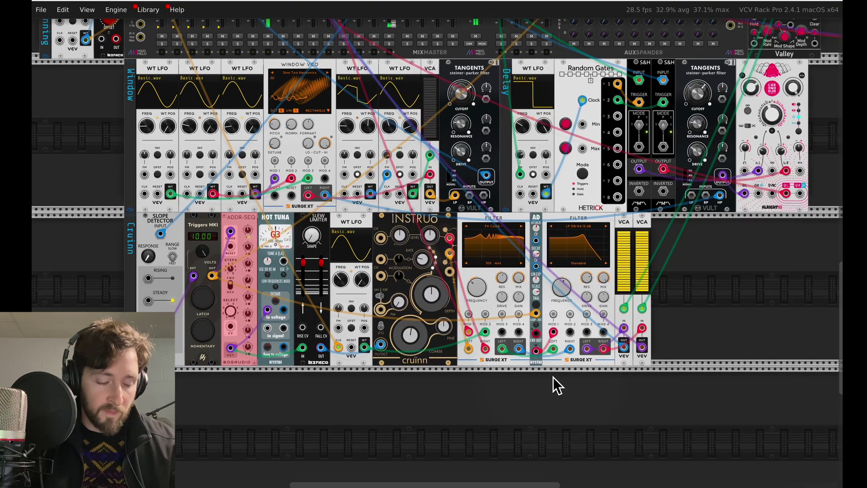
scroll(477, 389, down, 1)
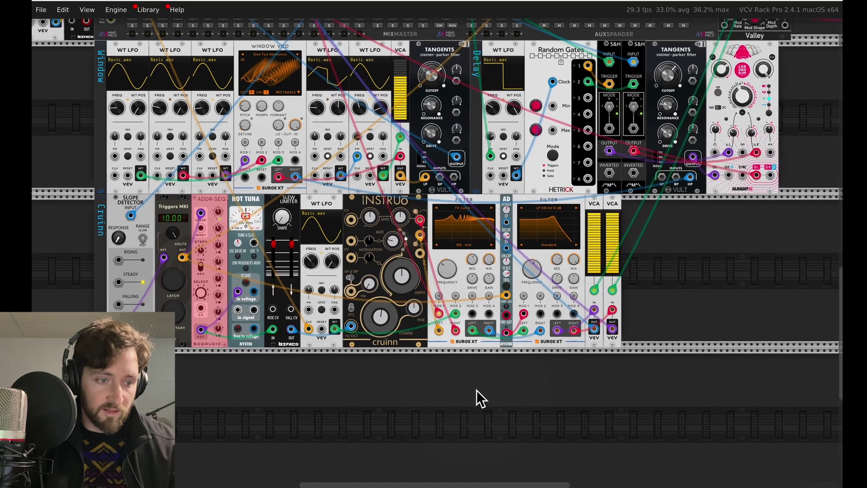
Step: Highlight Cruinn's first Surge XT Filter and WT LFO, clearing each selection and checking the filter's Modulation Signal 1 and 2 inputs
drag(455, 375, 461, 335)
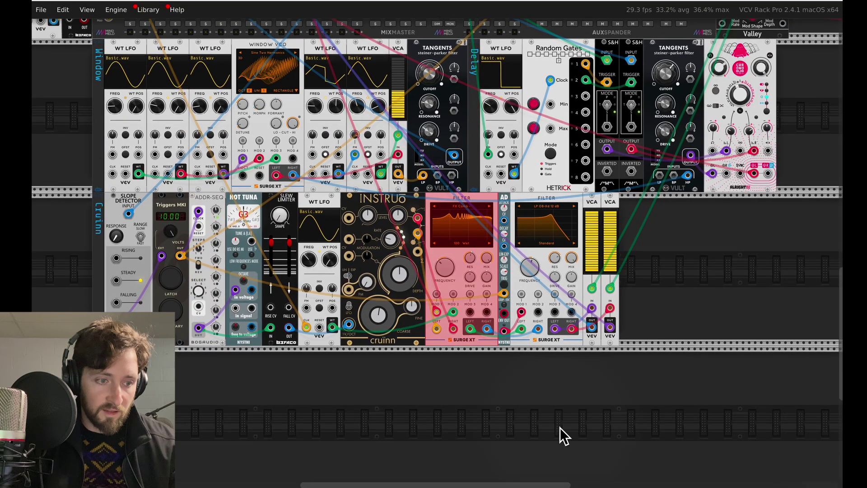
click(440, 377)
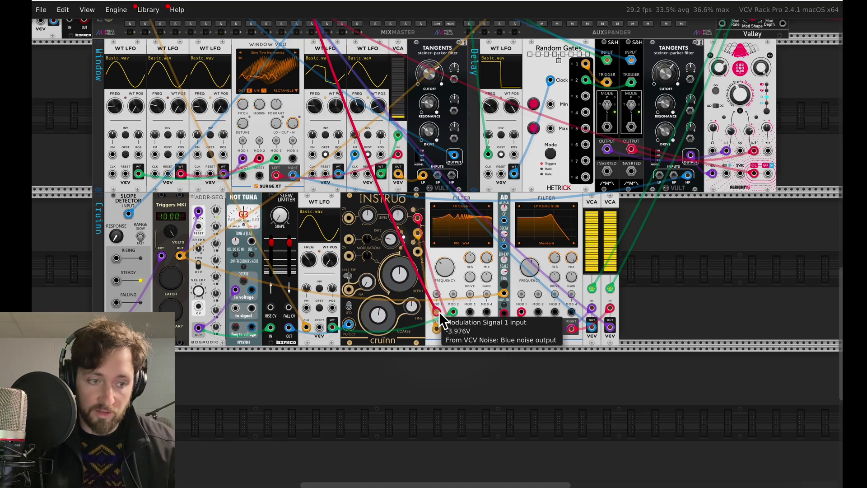
drag(440, 312, 456, 332)
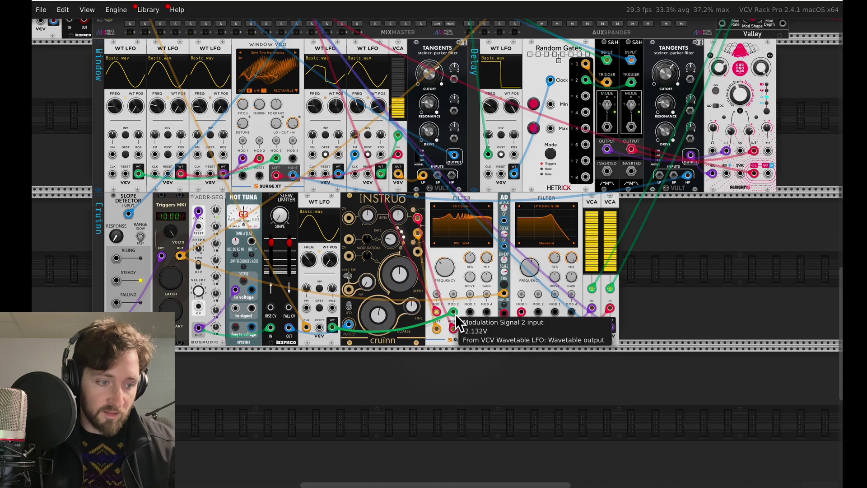
click(323, 335)
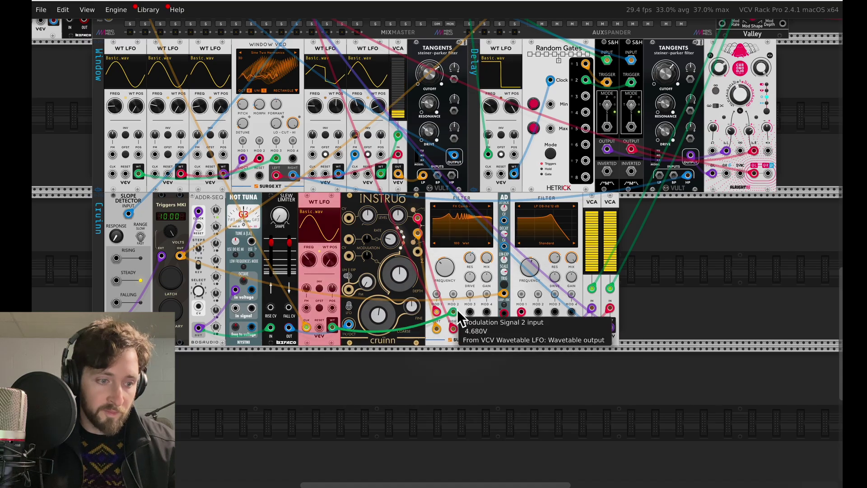
click(477, 362)
Step: Examine Cruinn's second Surge XT Filter, its Modulation Signal 1 input and the pair of VCAs ending the row
scroll(458, 297, right, 1)
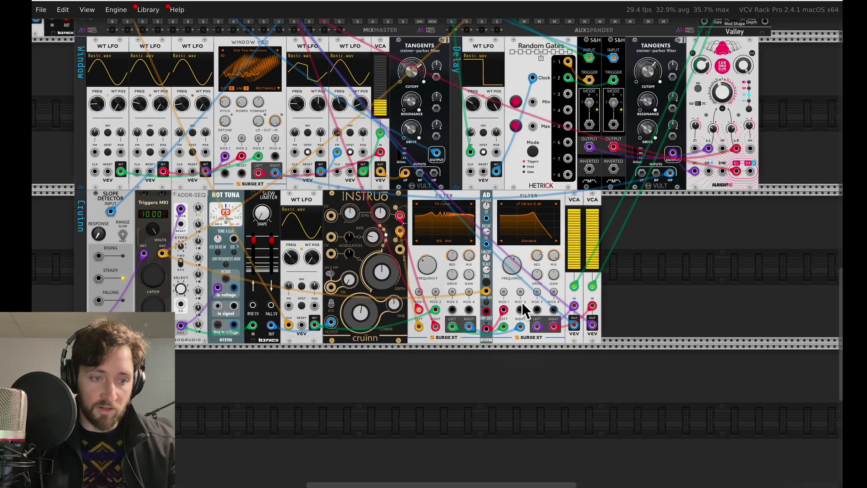
scroll(565, 334, right, 1)
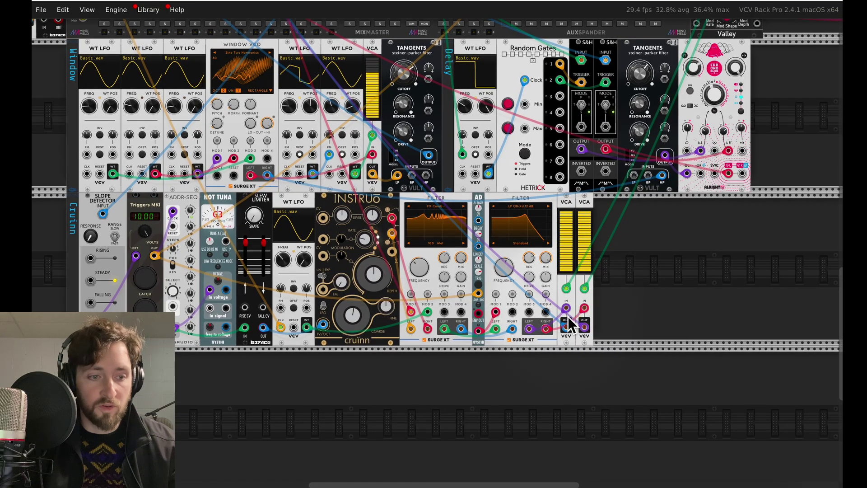
scroll(361, 221, up, 2)
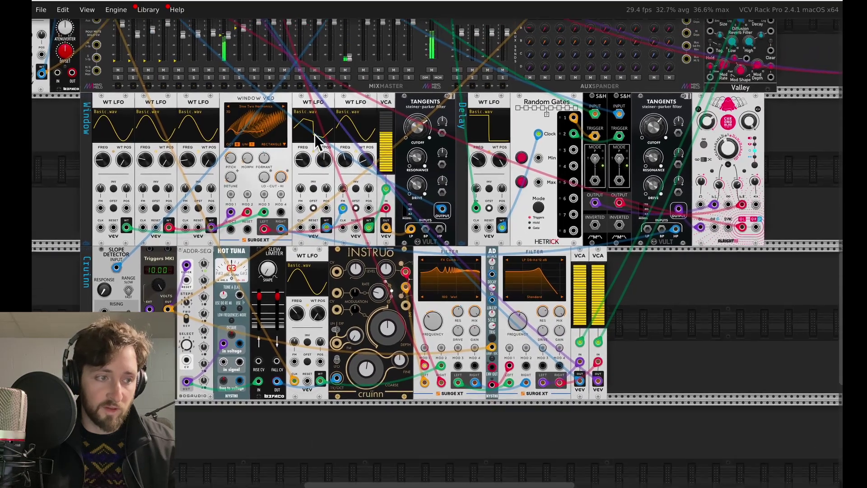
scroll(315, 134, down, 3)
scroll(314, 134, left, 3)
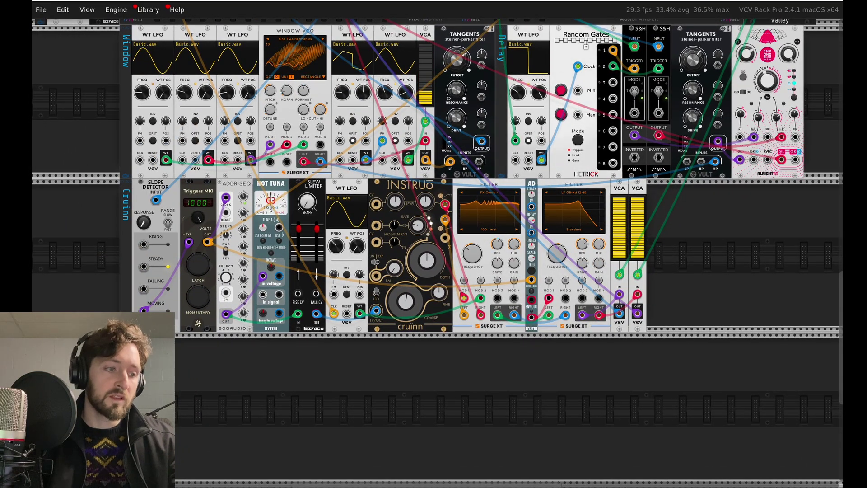
scroll(203, 237, down, 2)
scroll(203, 237, left, 2)
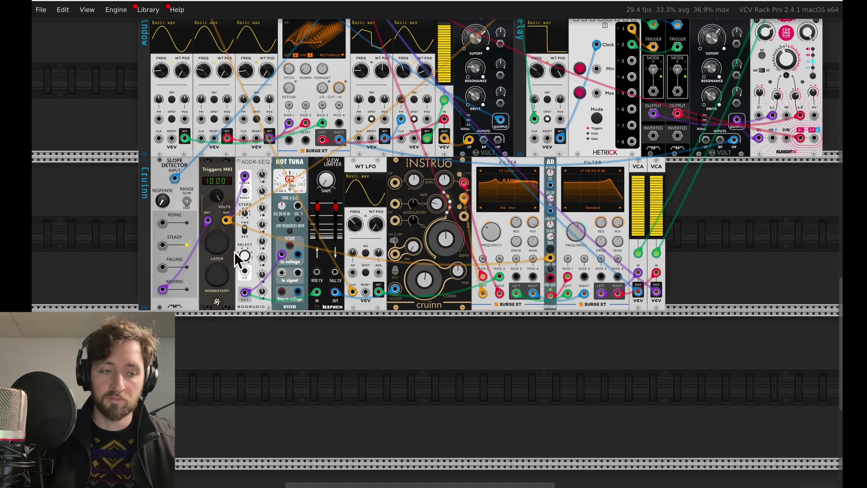
scroll(588, 68, right, 1)
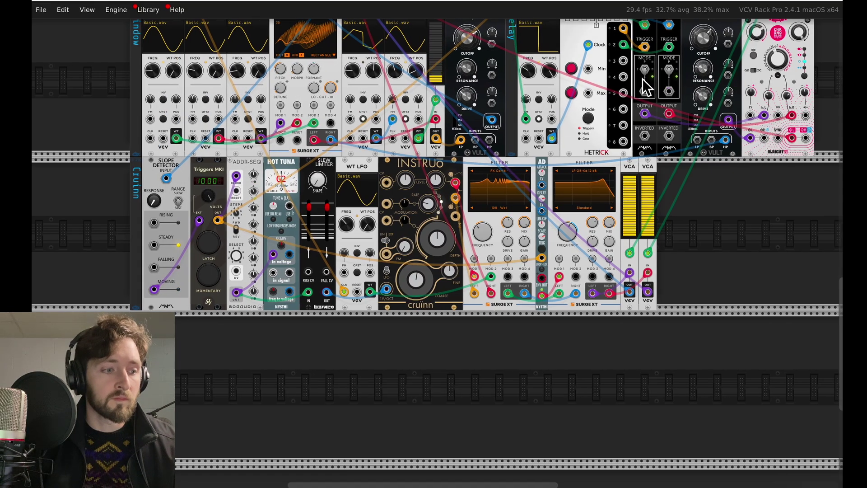
scroll(181, 237, right, 1)
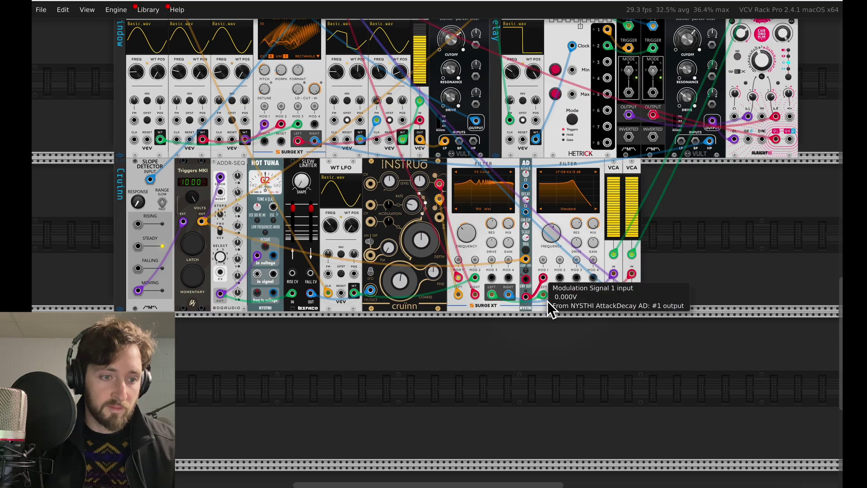
Step: Look back over the patch from the Cruinn and Window sections up to MixMaster and the drum voices above it
scroll(554, 303, up, 5)
scroll(555, 303, left, 5)
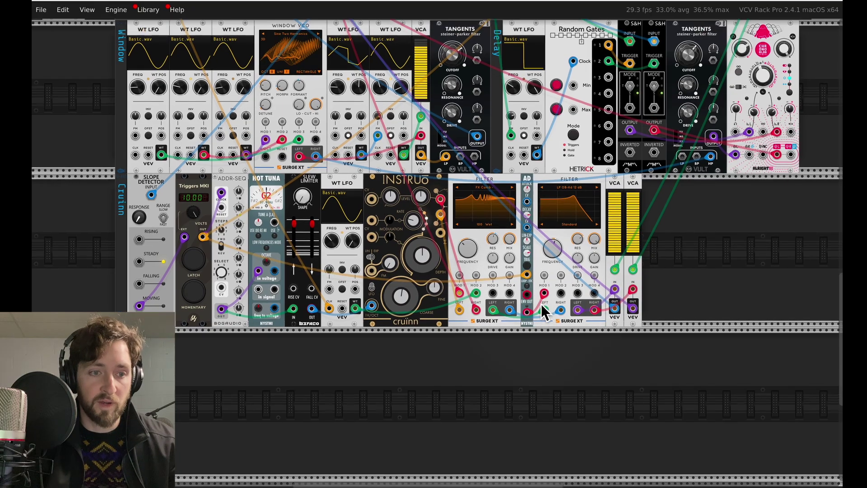
scroll(537, 313, right, 1)
scroll(537, 312, down, 1)
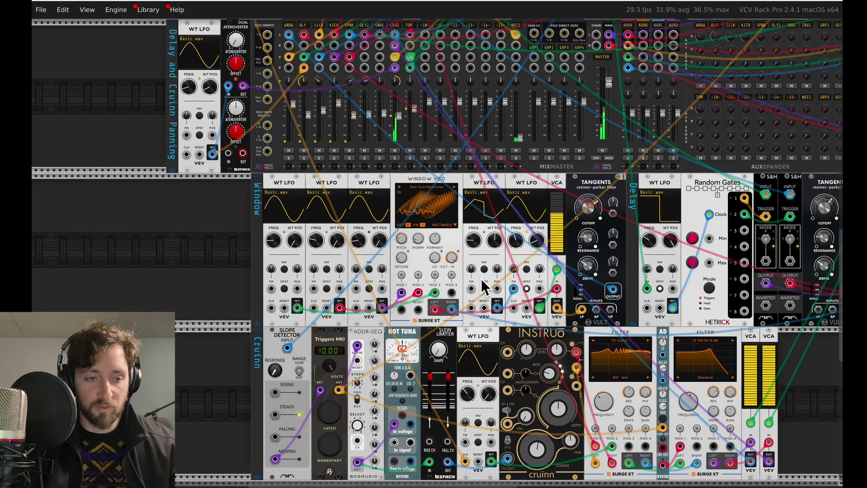
scroll(484, 308, up, 2)
scroll(483, 308, right, 3)
scroll(483, 308, up, 2)
scroll(483, 309, left, 1)
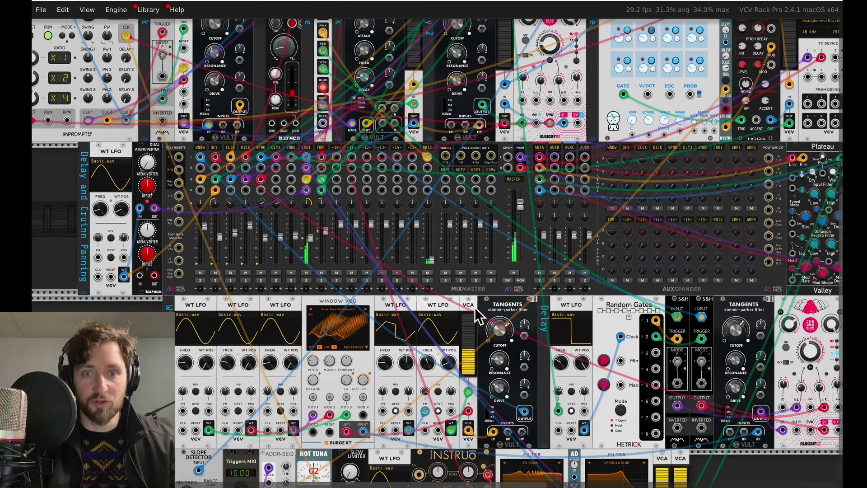
scroll(456, 280, up, 1)
scroll(456, 280, left, 1)
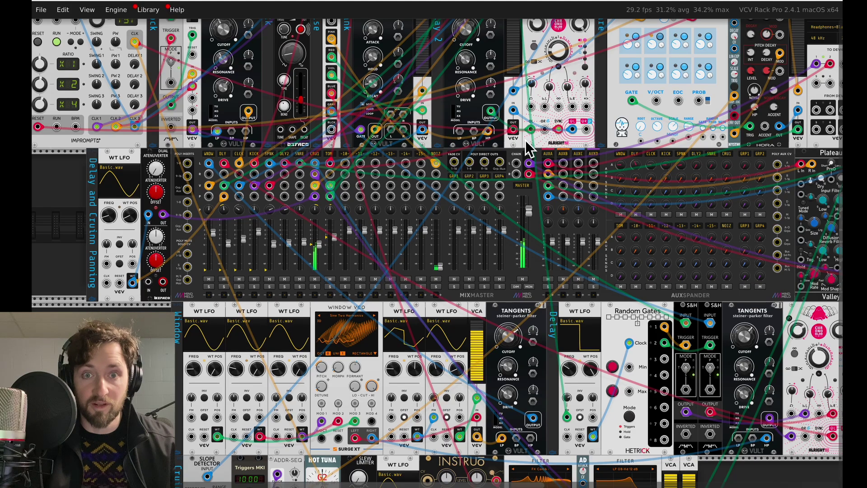
scroll(527, 183, down, 1)
scroll(527, 183, left, 1)
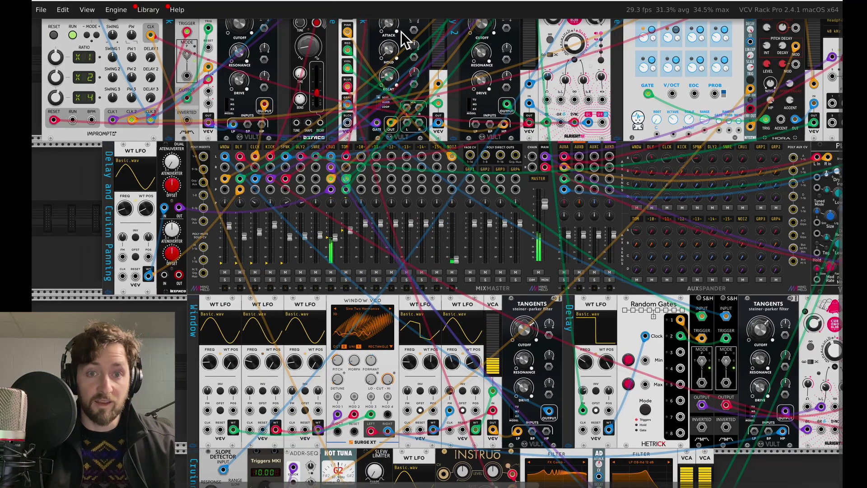